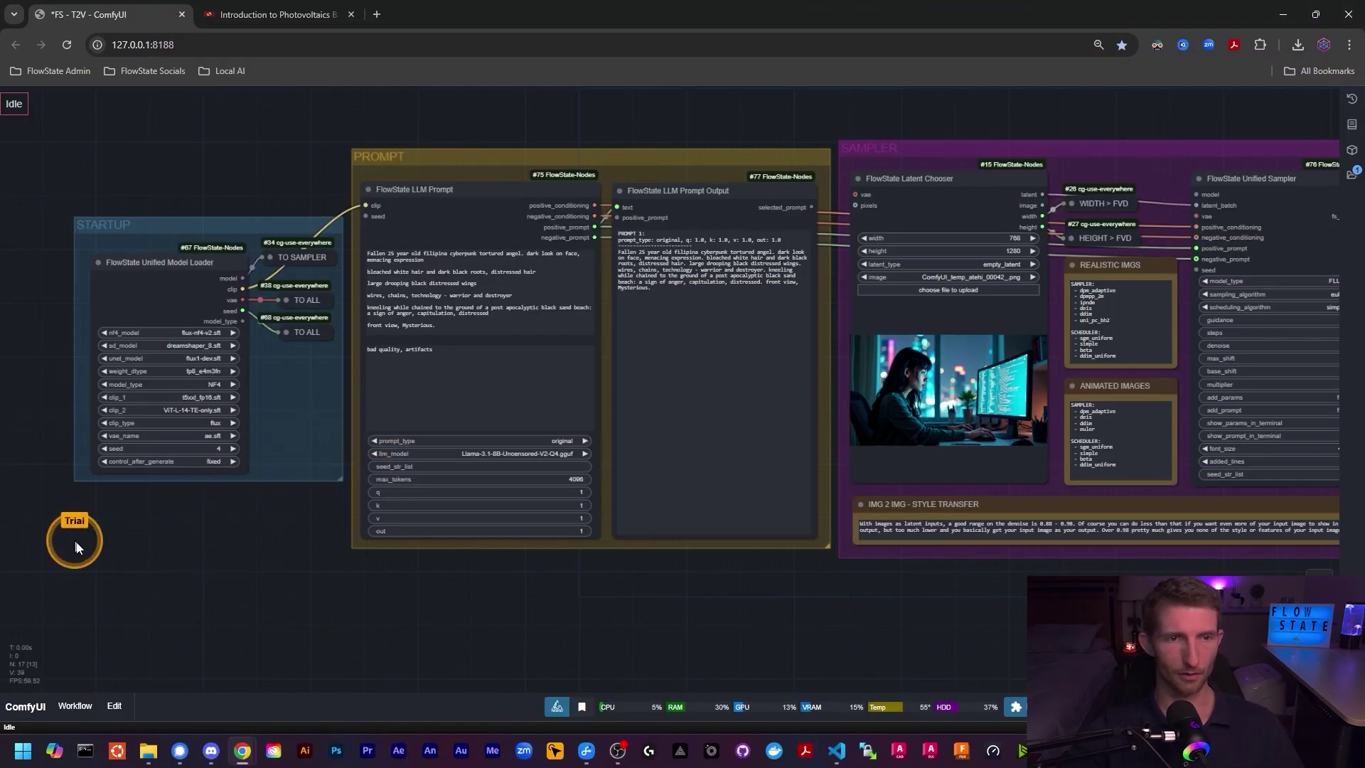
Pan and zoom to the STARTUP group, showing the separate loader nodes beside the Unified Model Loader.
left_click_drag(74, 546, 213, 564)
scroll(177, 358, "up", 4)
scroll(562, 446, "up", 1)
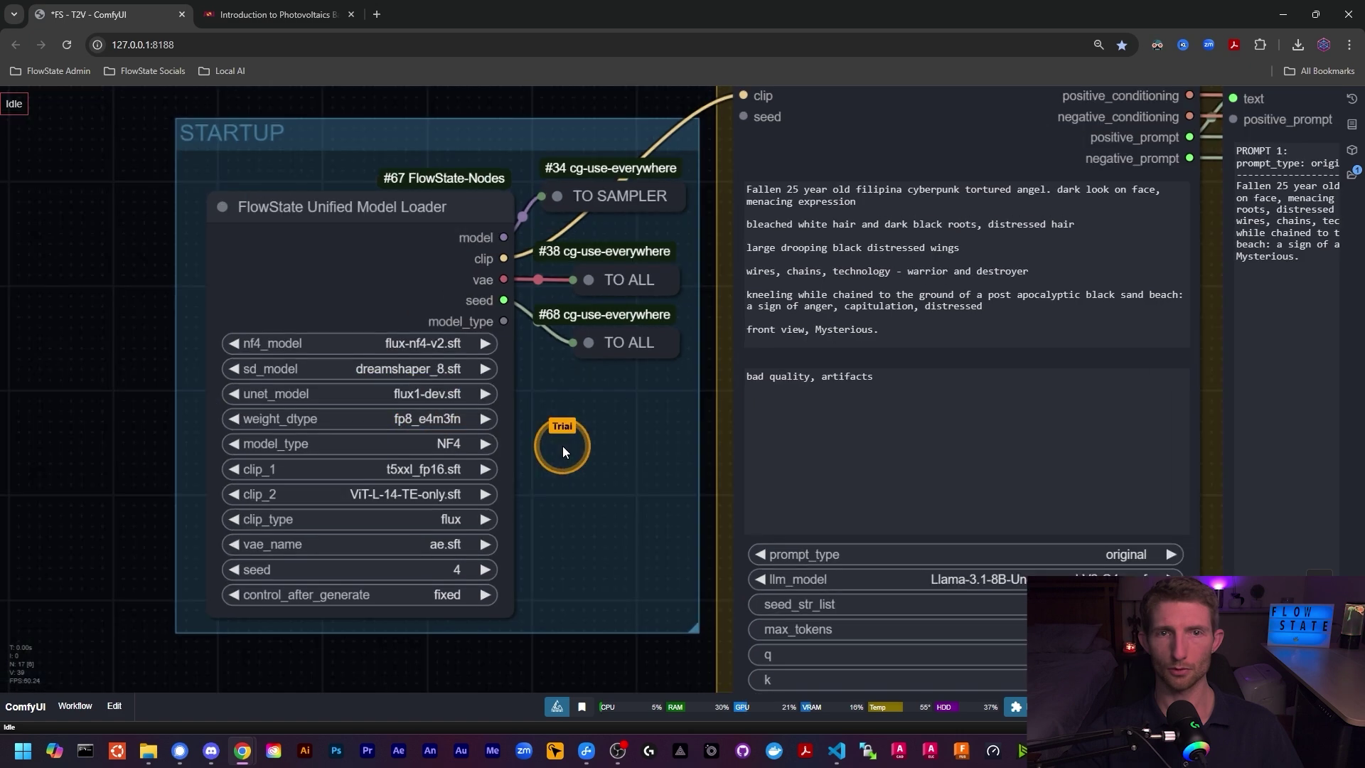
scroll(562, 446, "up", 1)
left_click_drag(578, 454, 655, 542)
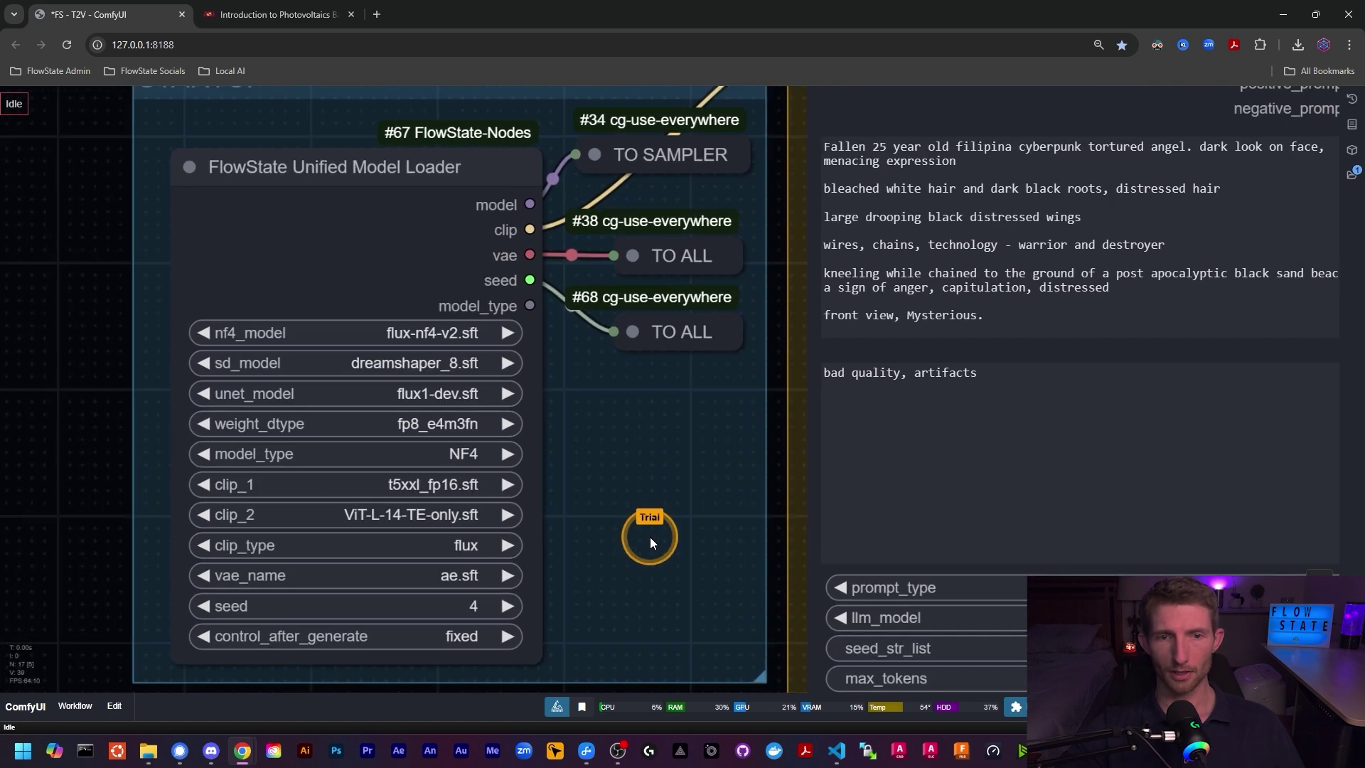
scroll(689, 285, "down", 4)
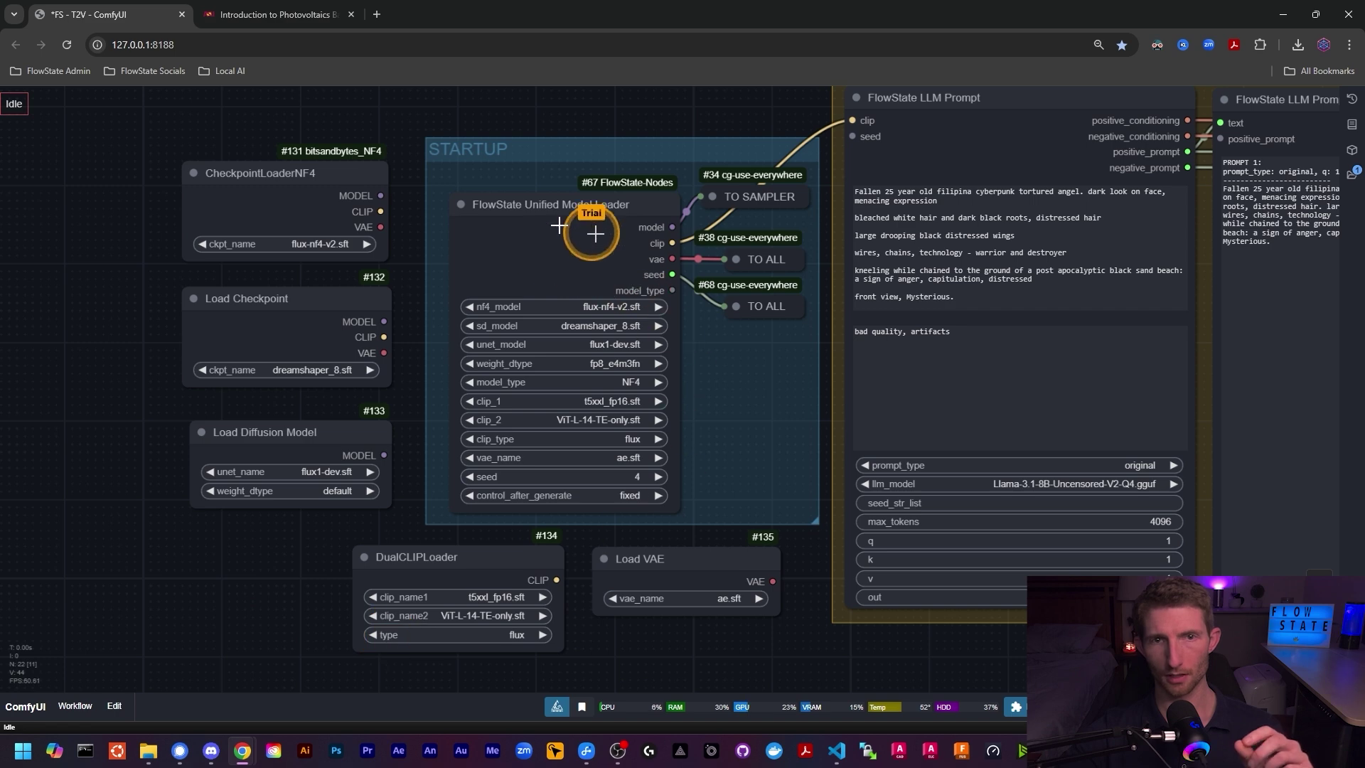
Compare the Unified Model Loader's nf4_model choices with the CheckpointLoaderNF4 ckpt_name list.
left_click_drag(739, 463, 710, 466)
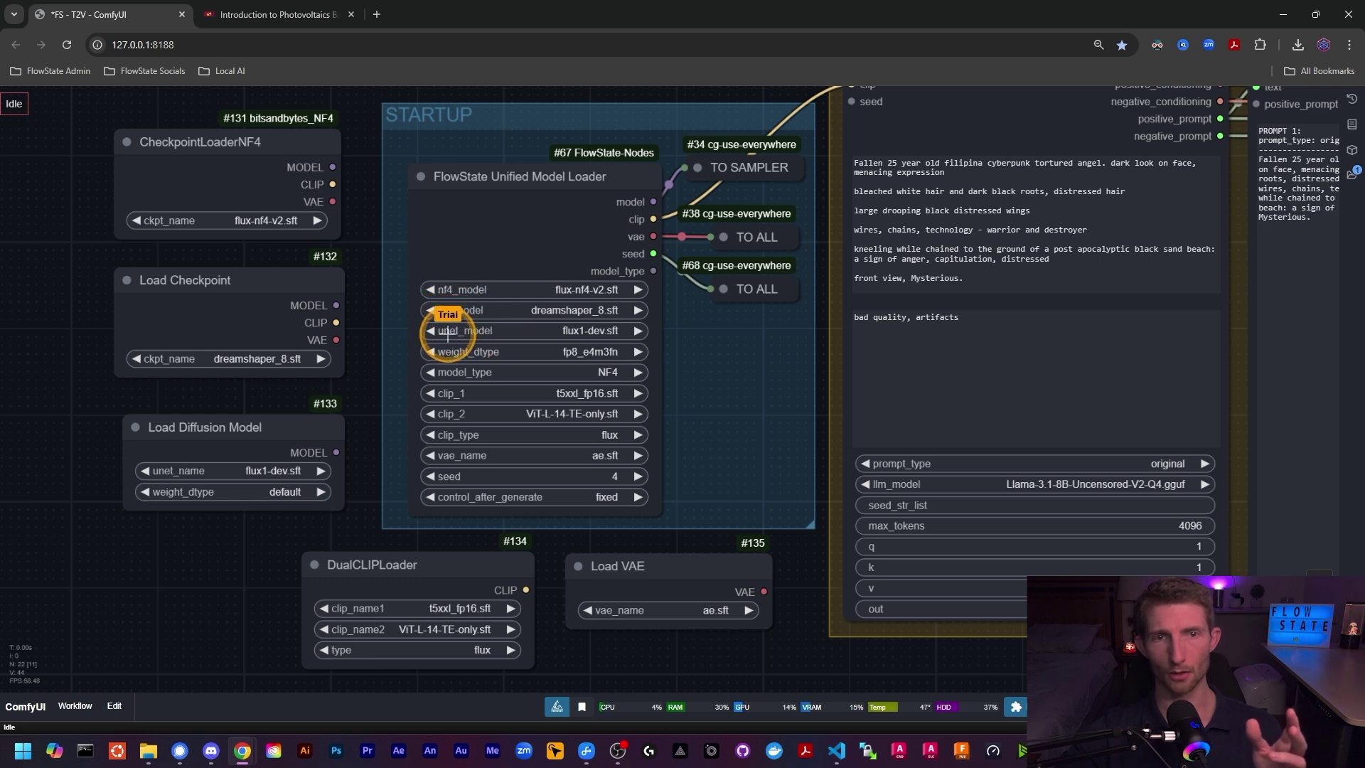
left_click(515, 289)
left_click(492, 241)
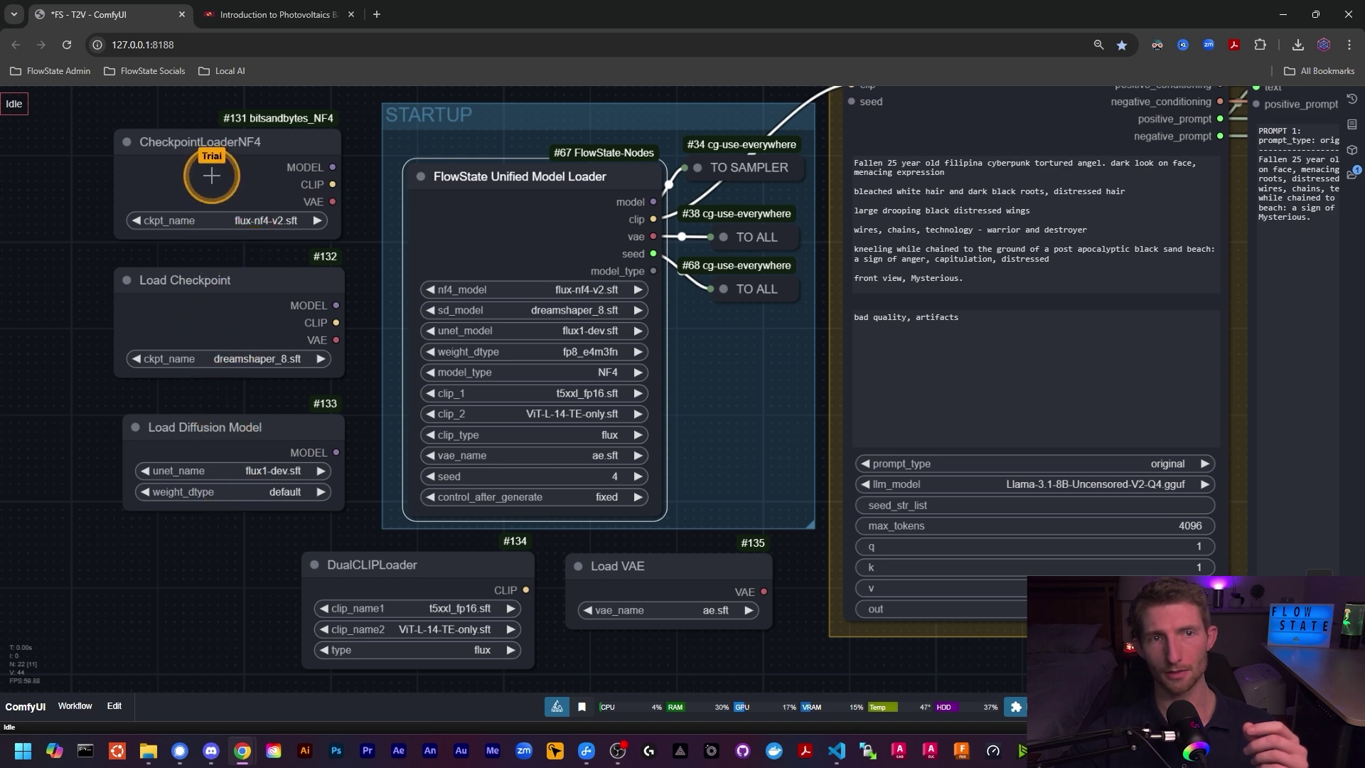
left_click(249, 220)
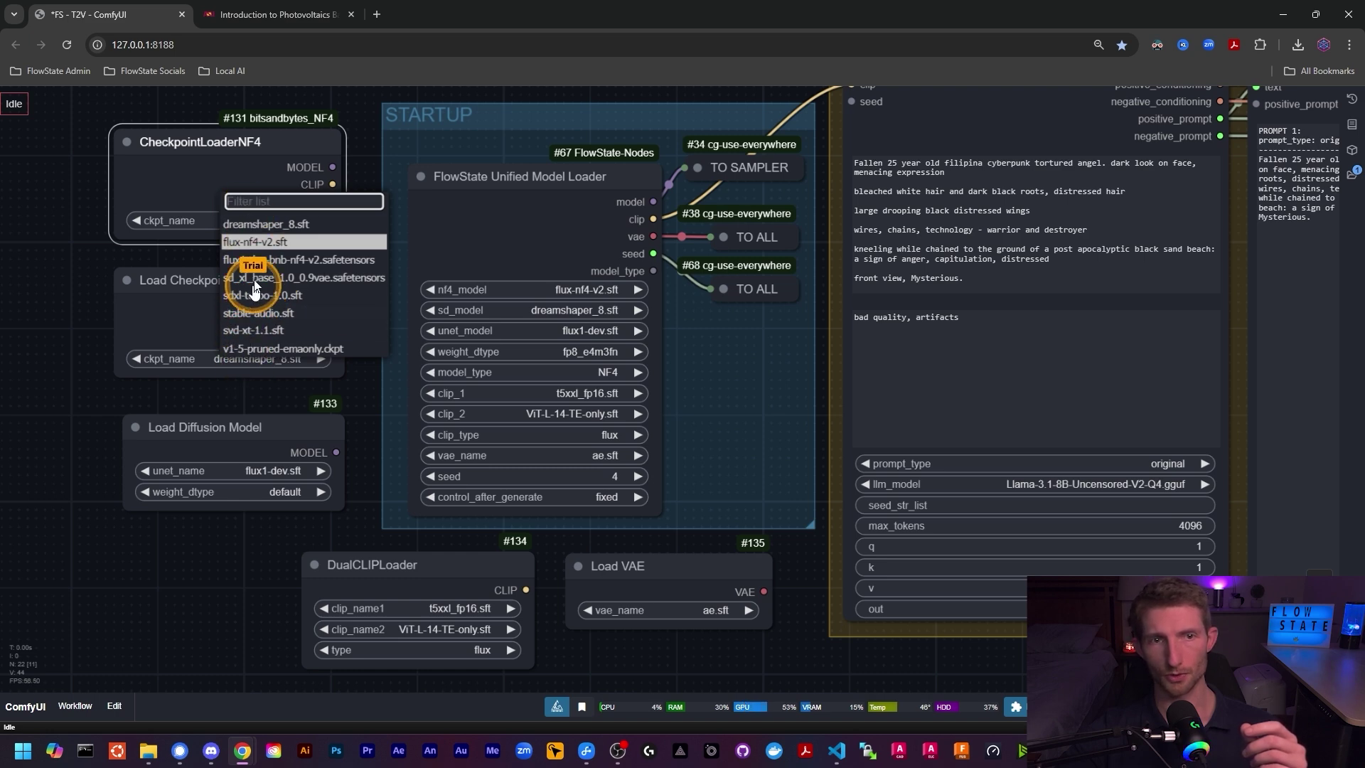
left_click(186, 178)
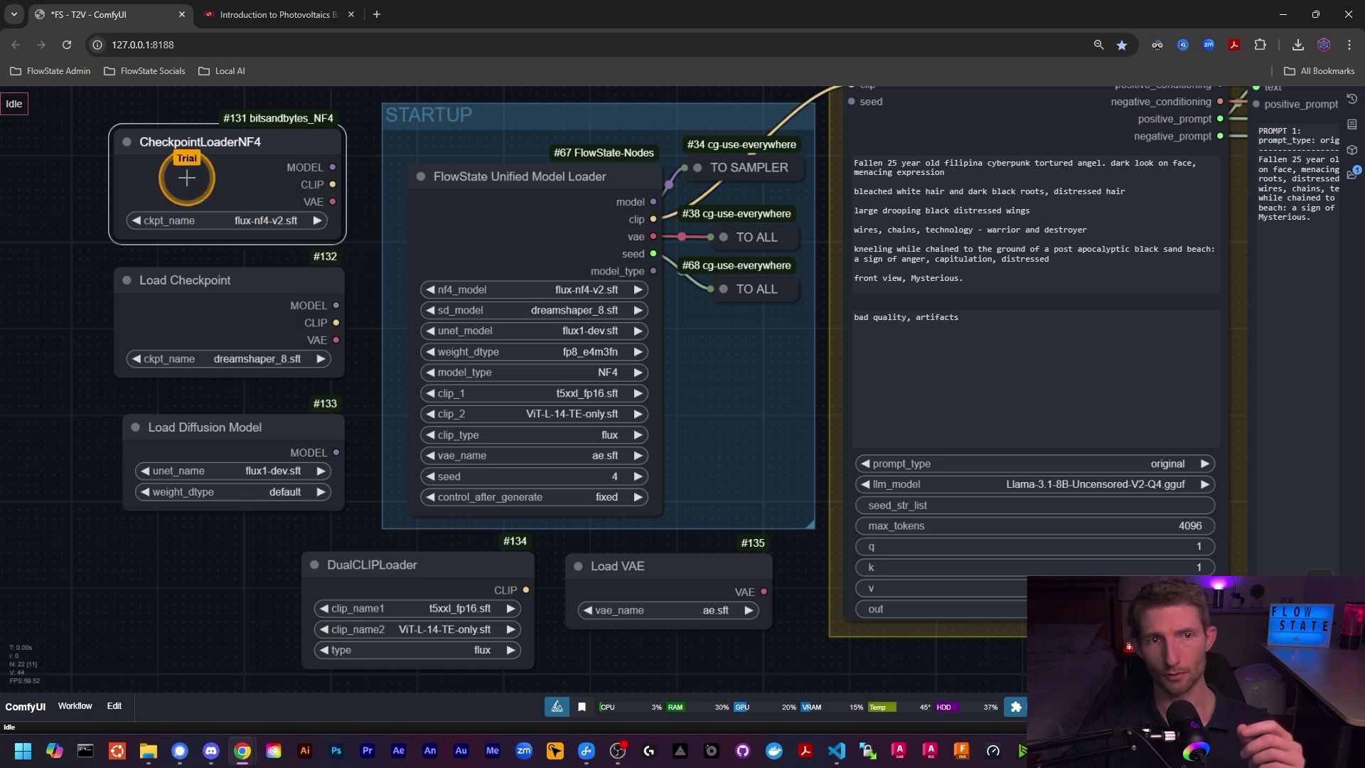
left_click(254, 358)
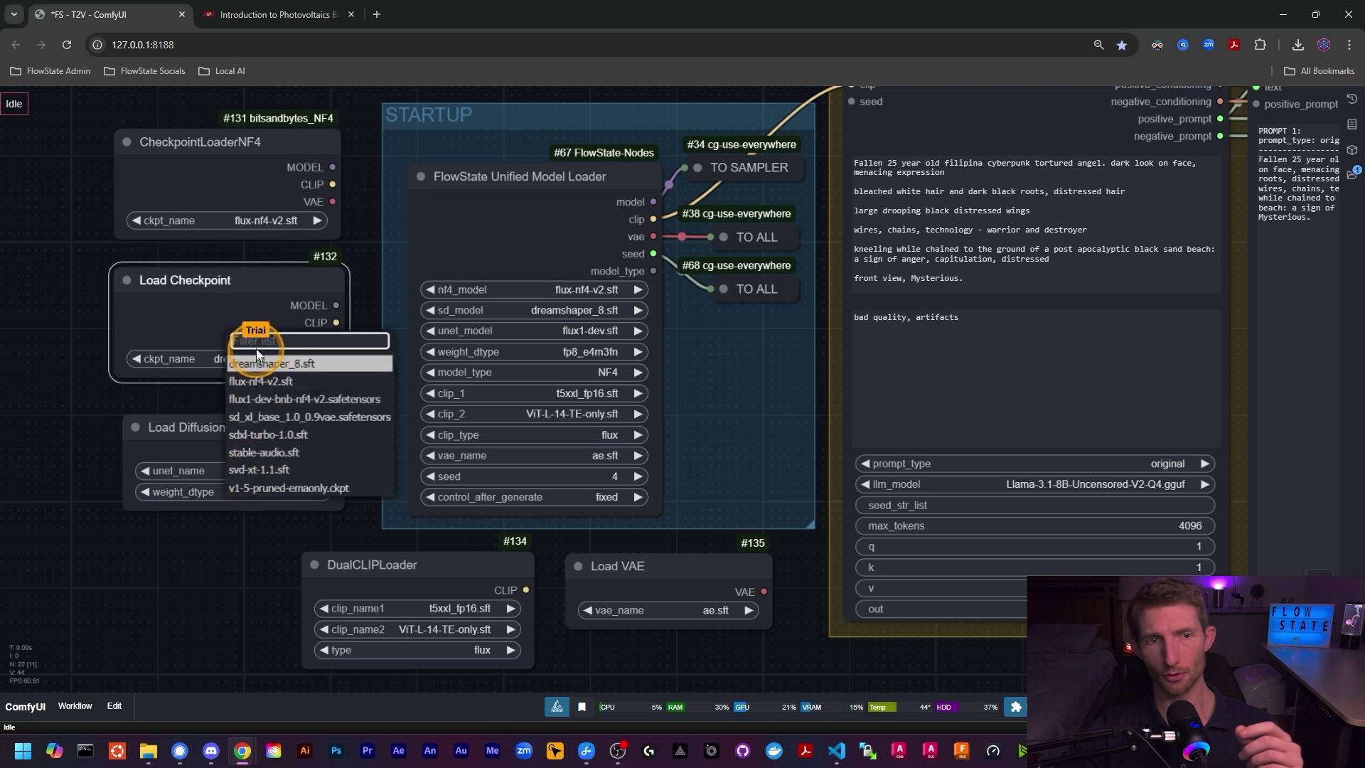
left_click(153, 323)
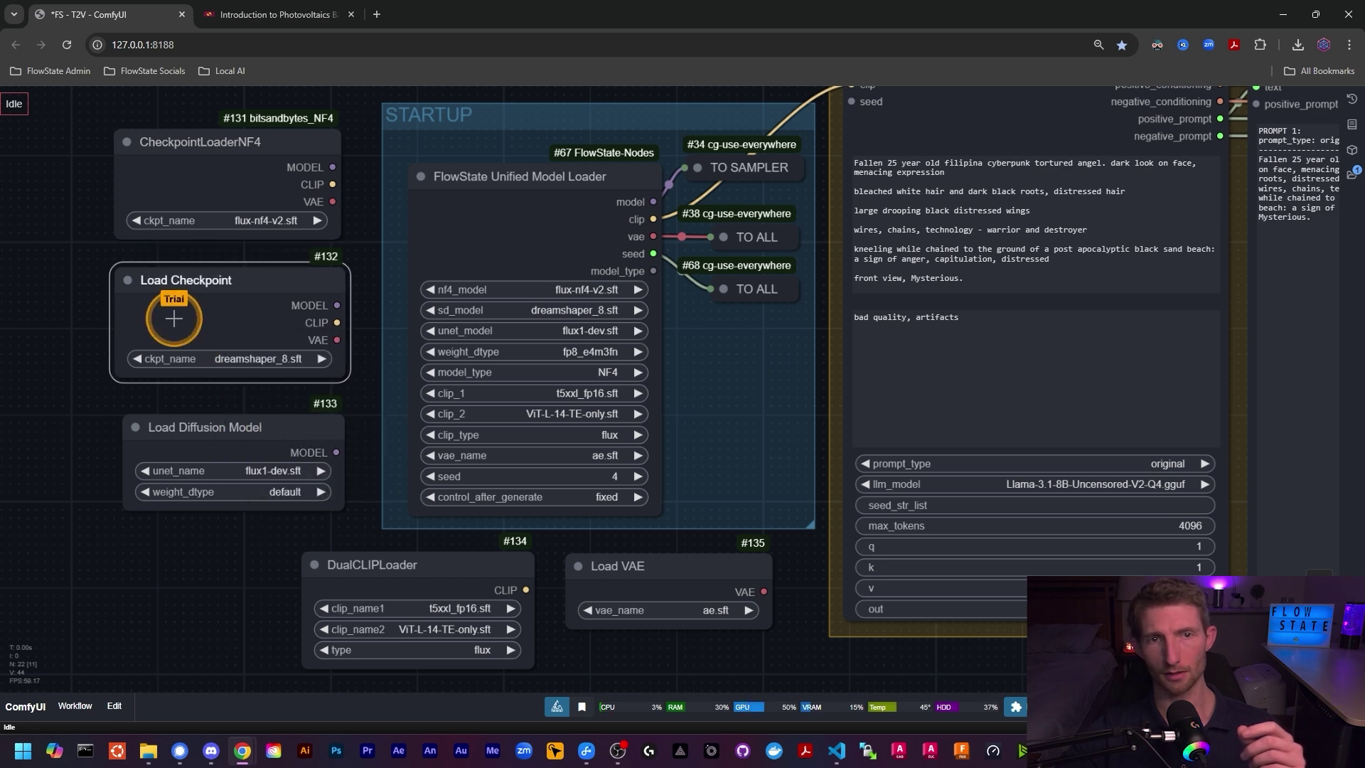
left_click(523, 292)
left_click(522, 240)
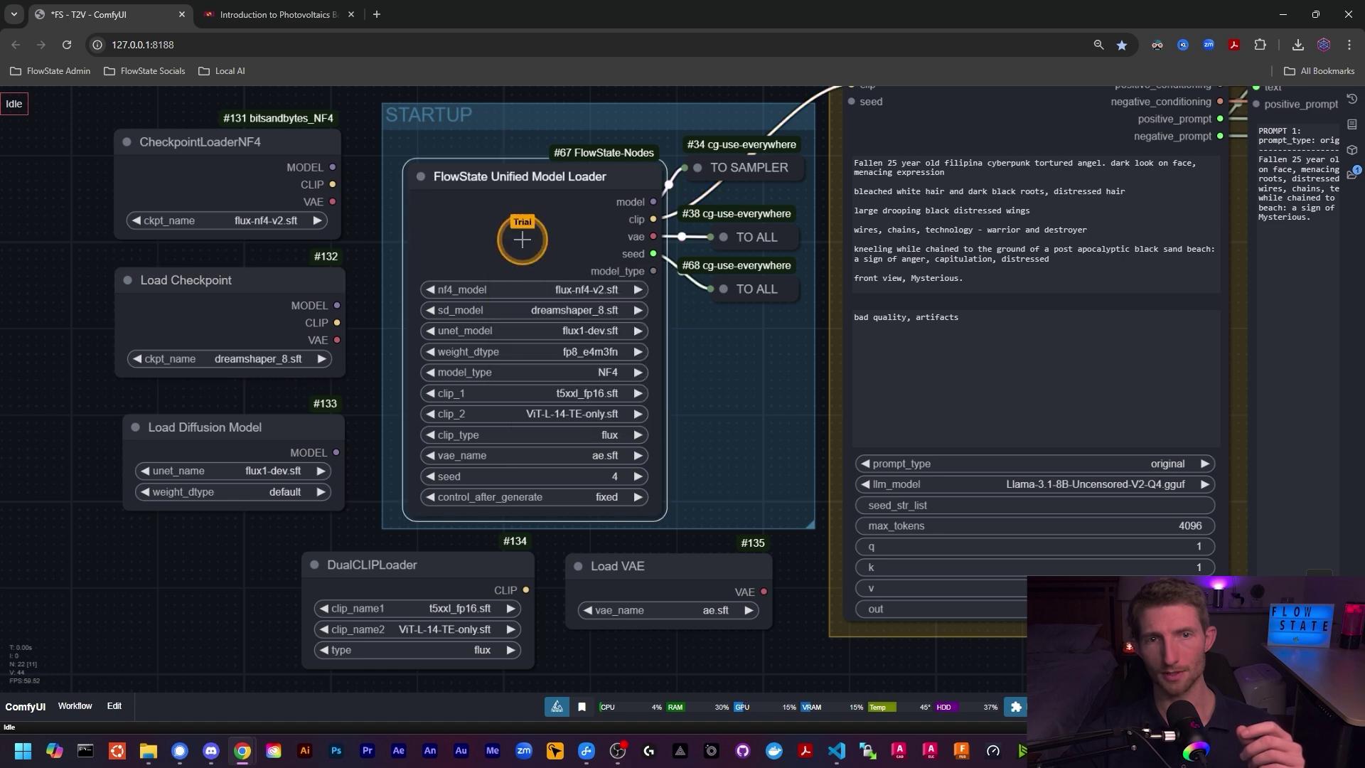
left_click(532, 310)
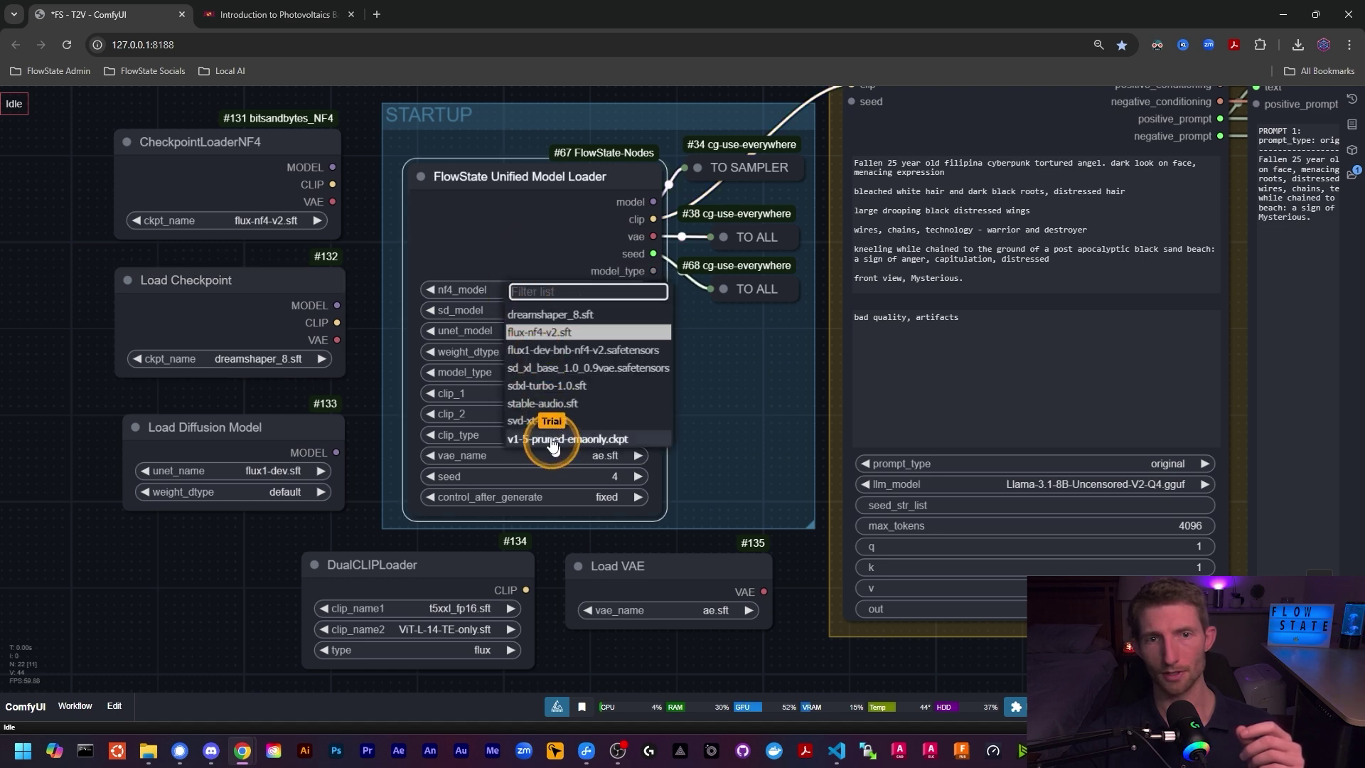
left_click(527, 259)
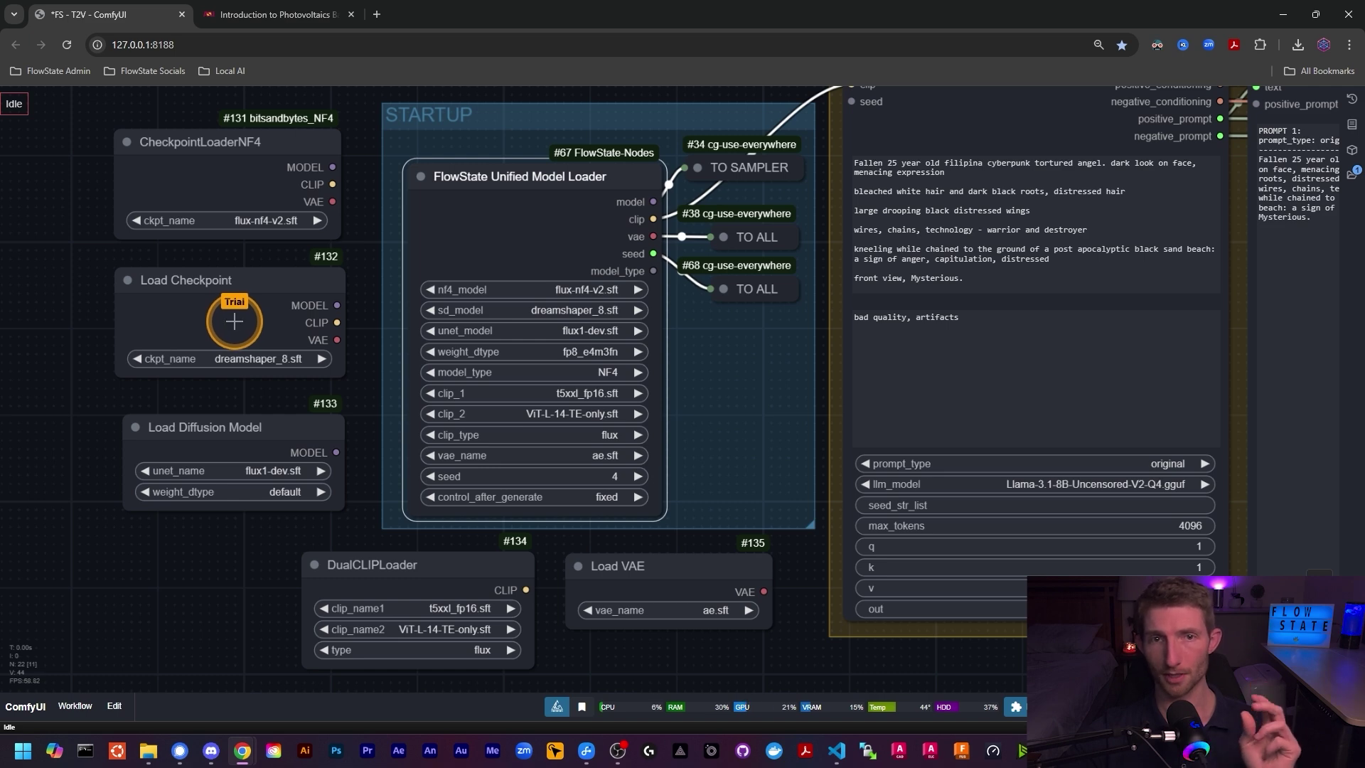
left_click(551, 289)
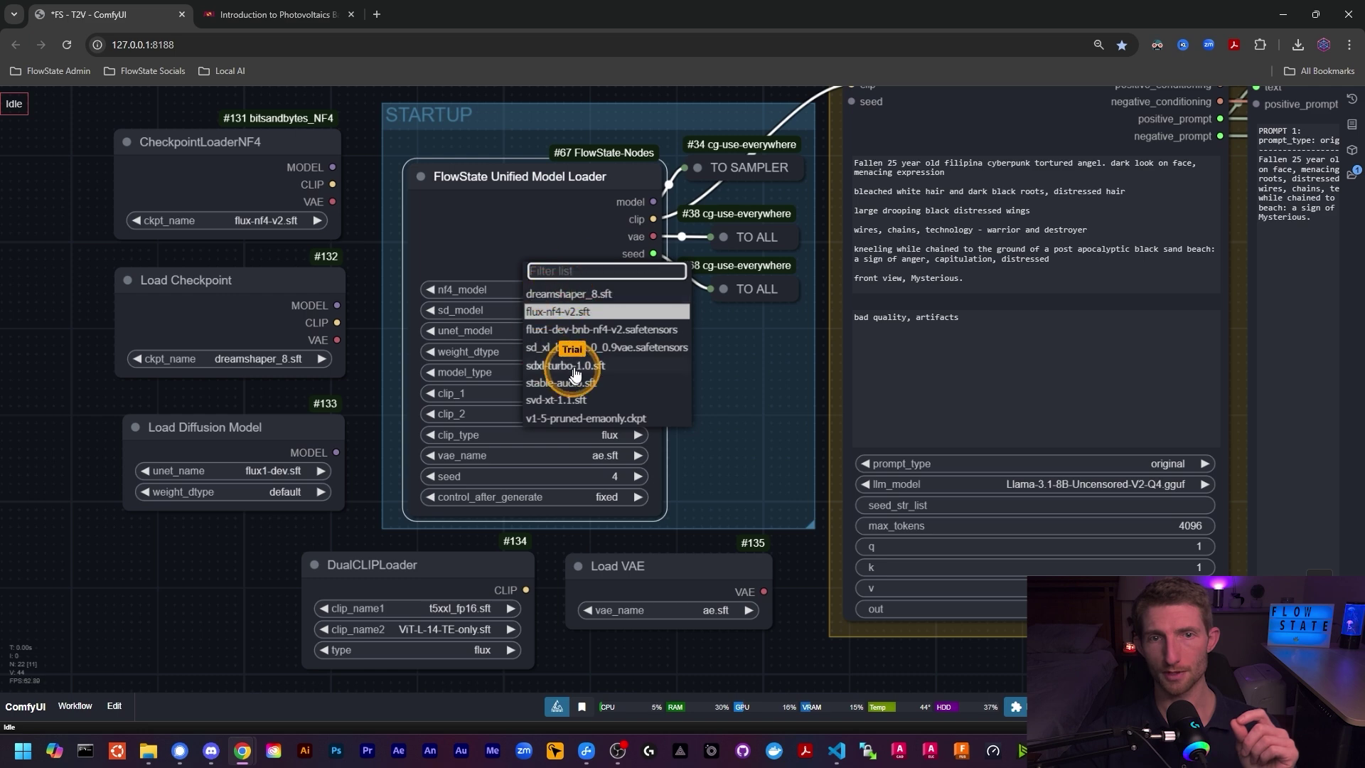
left_click(547, 313)
left_click(553, 310)
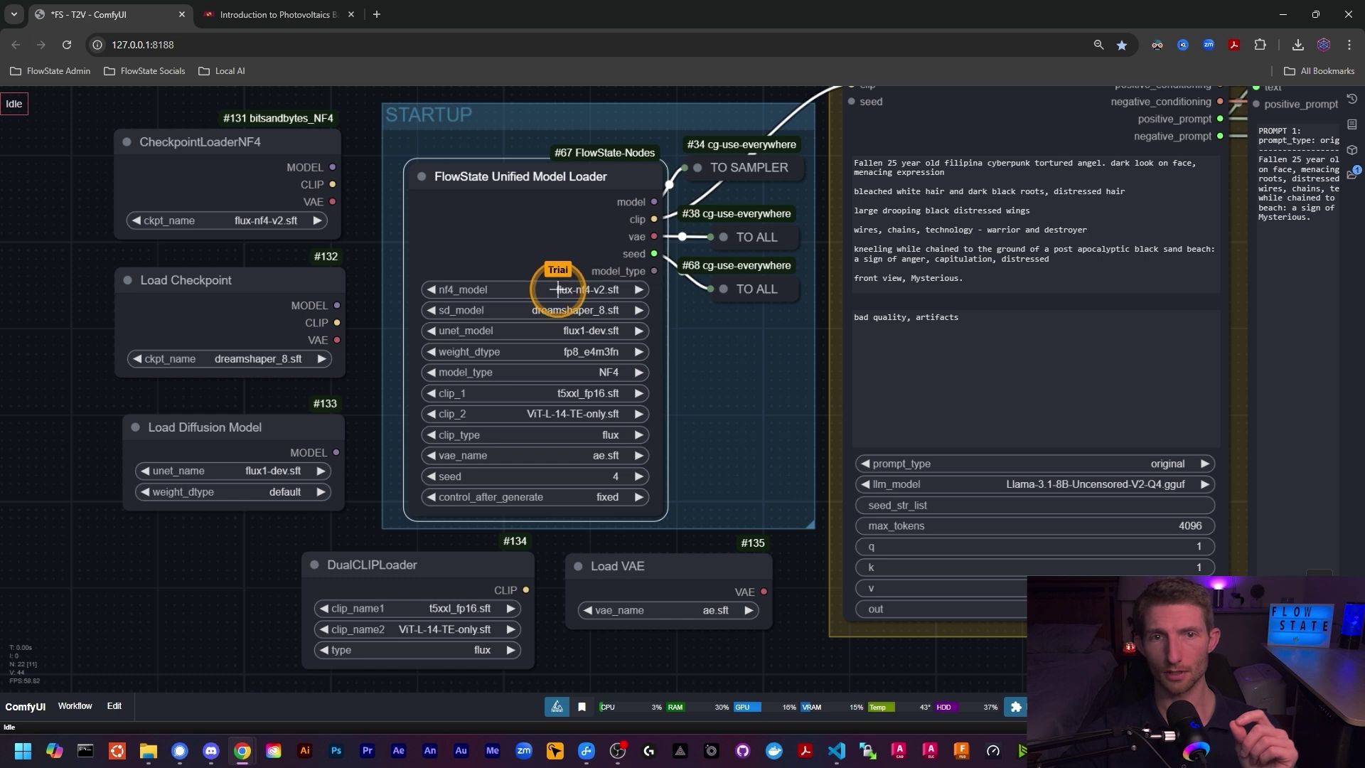
left_click(558, 289)
left_click(481, 257)
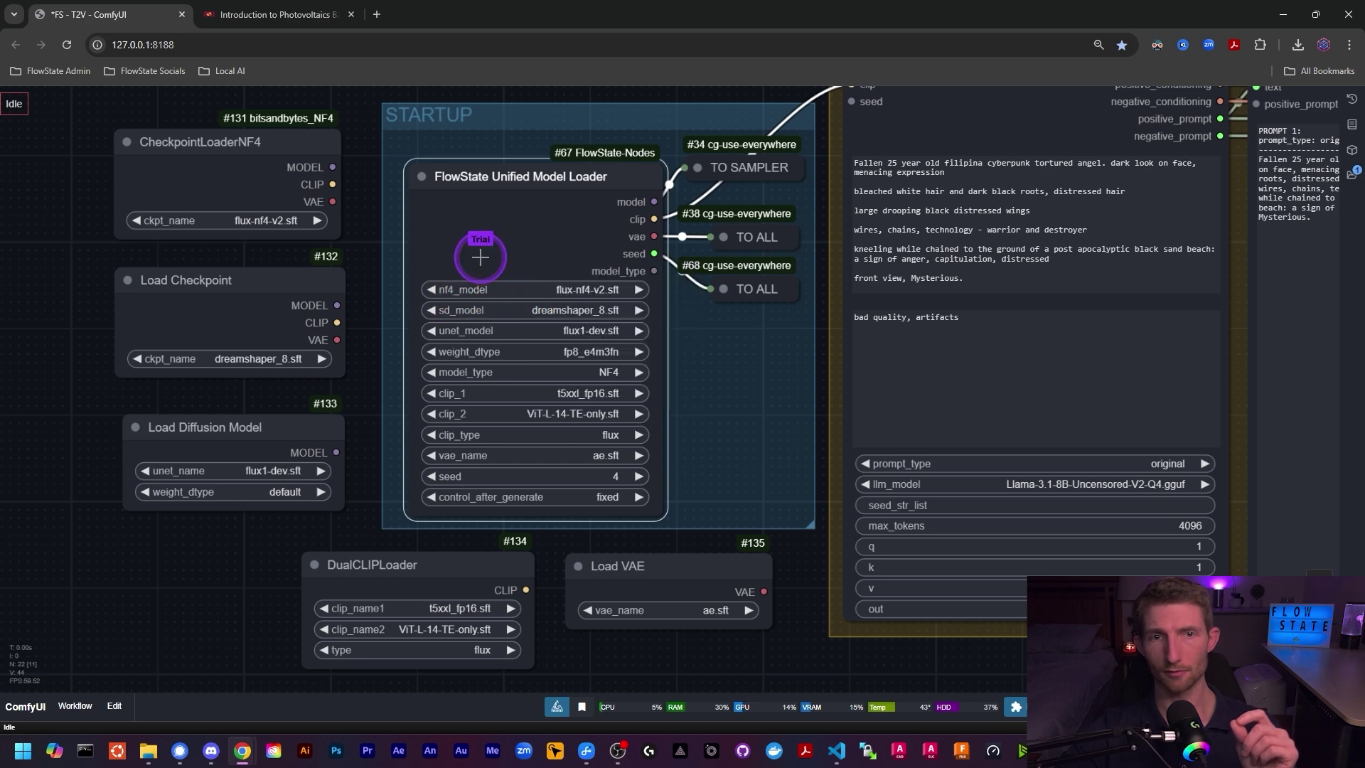
left_click(512, 289)
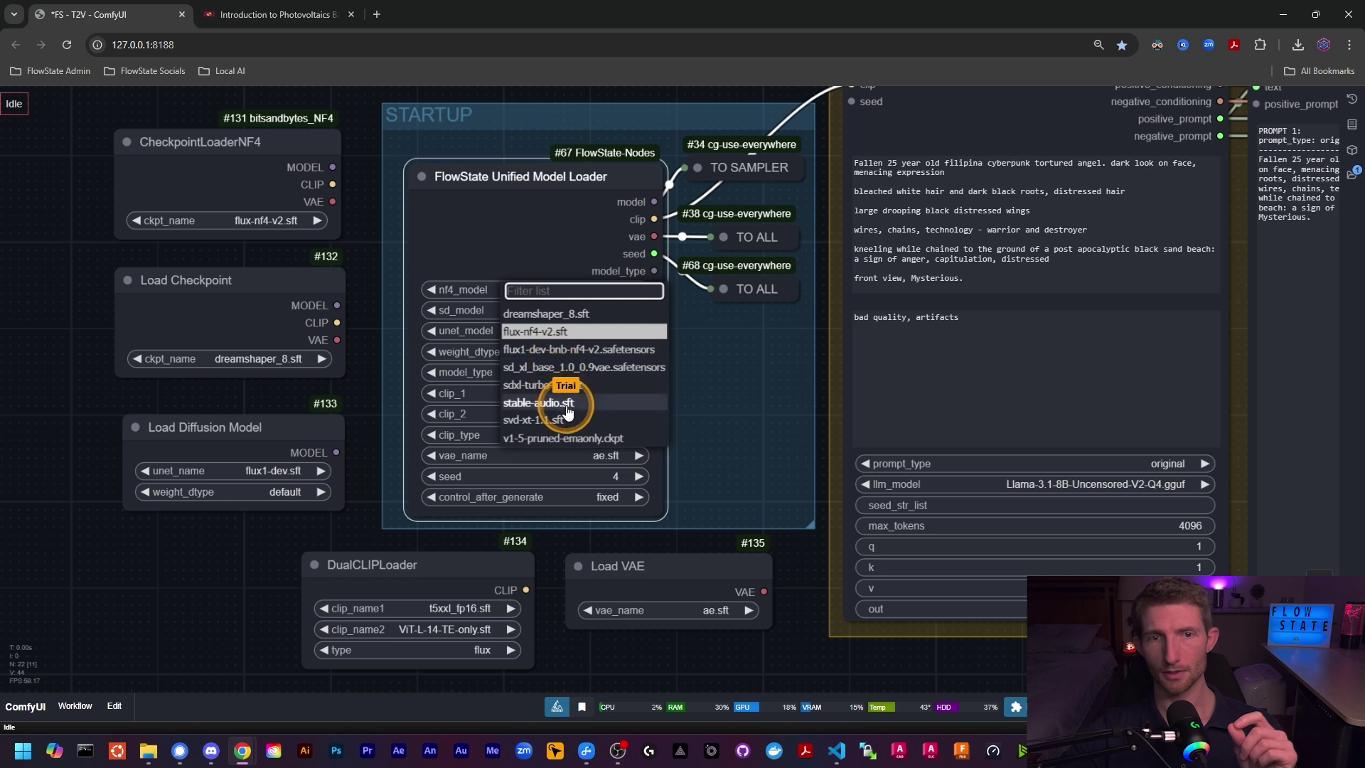
left_click(530, 235)
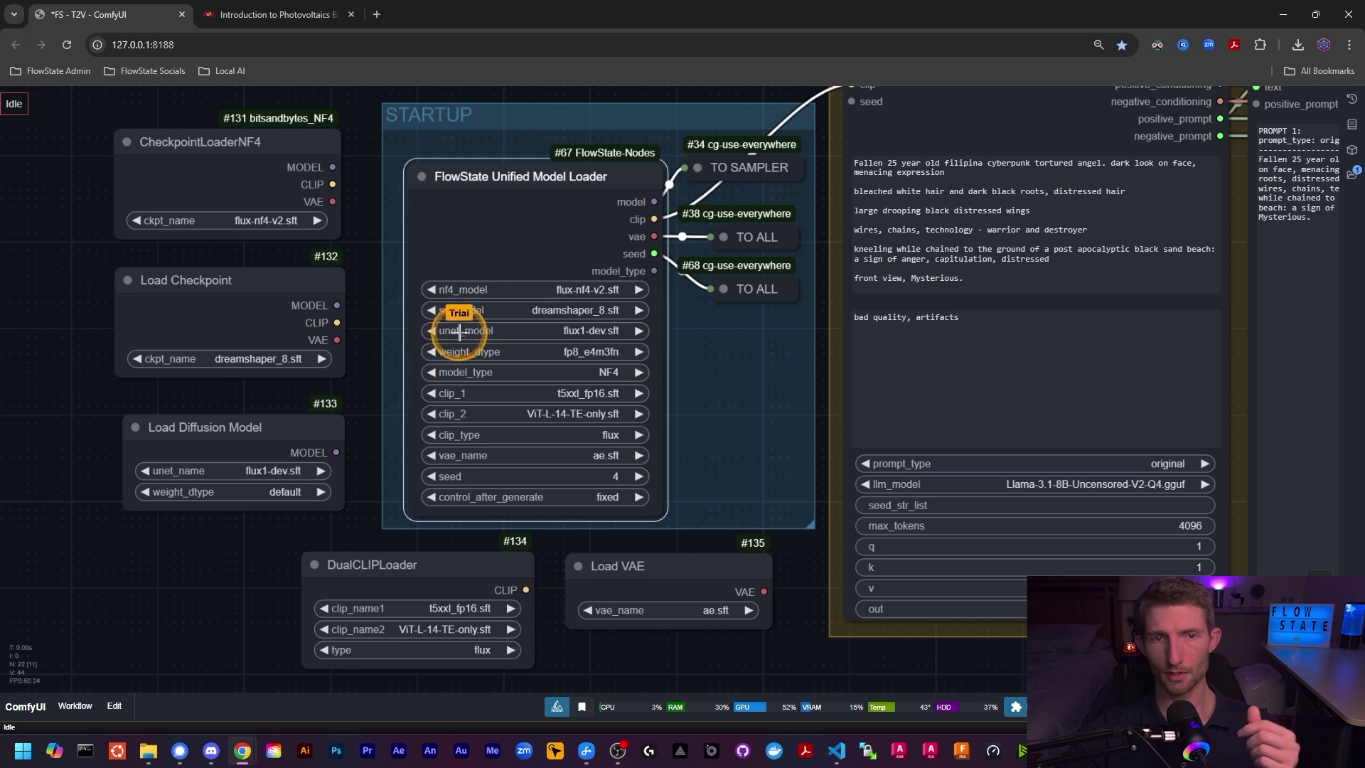
left_click(521, 331)
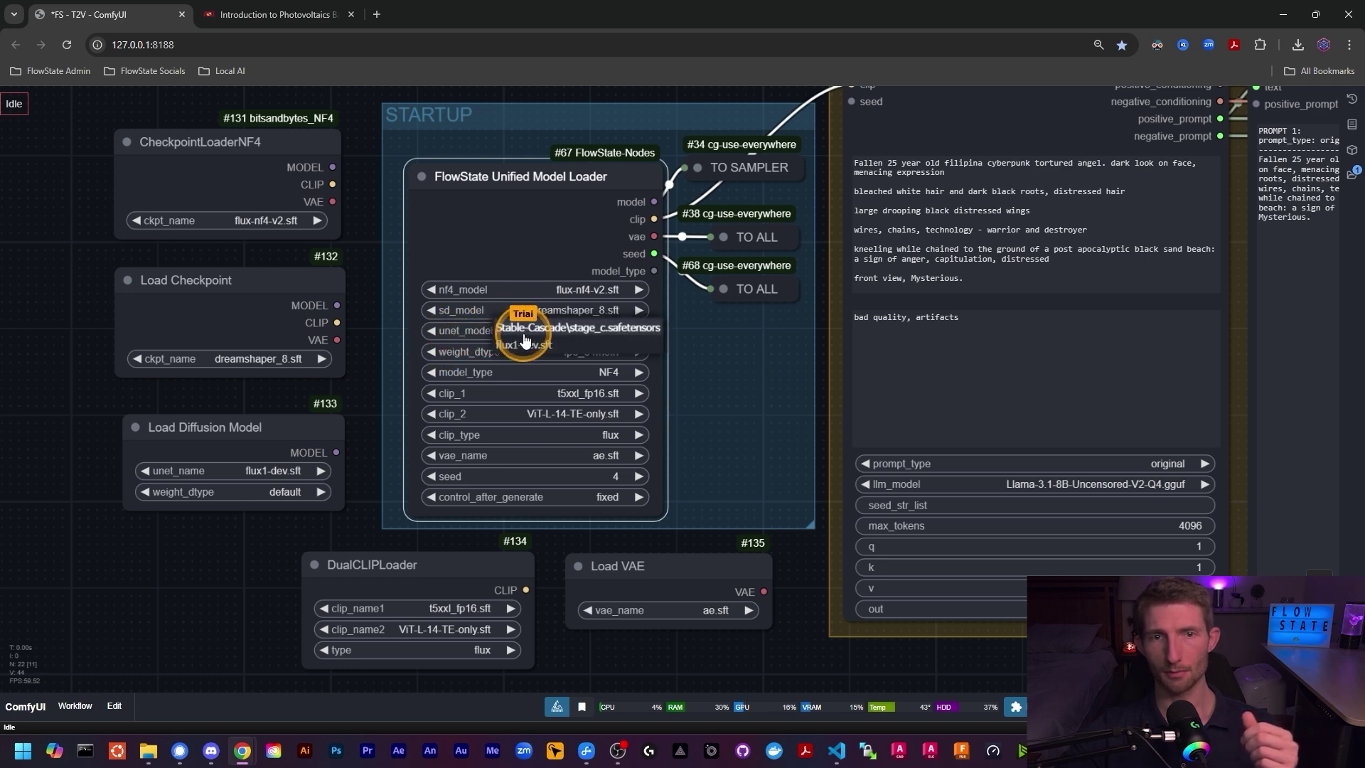
left_click(524, 343)
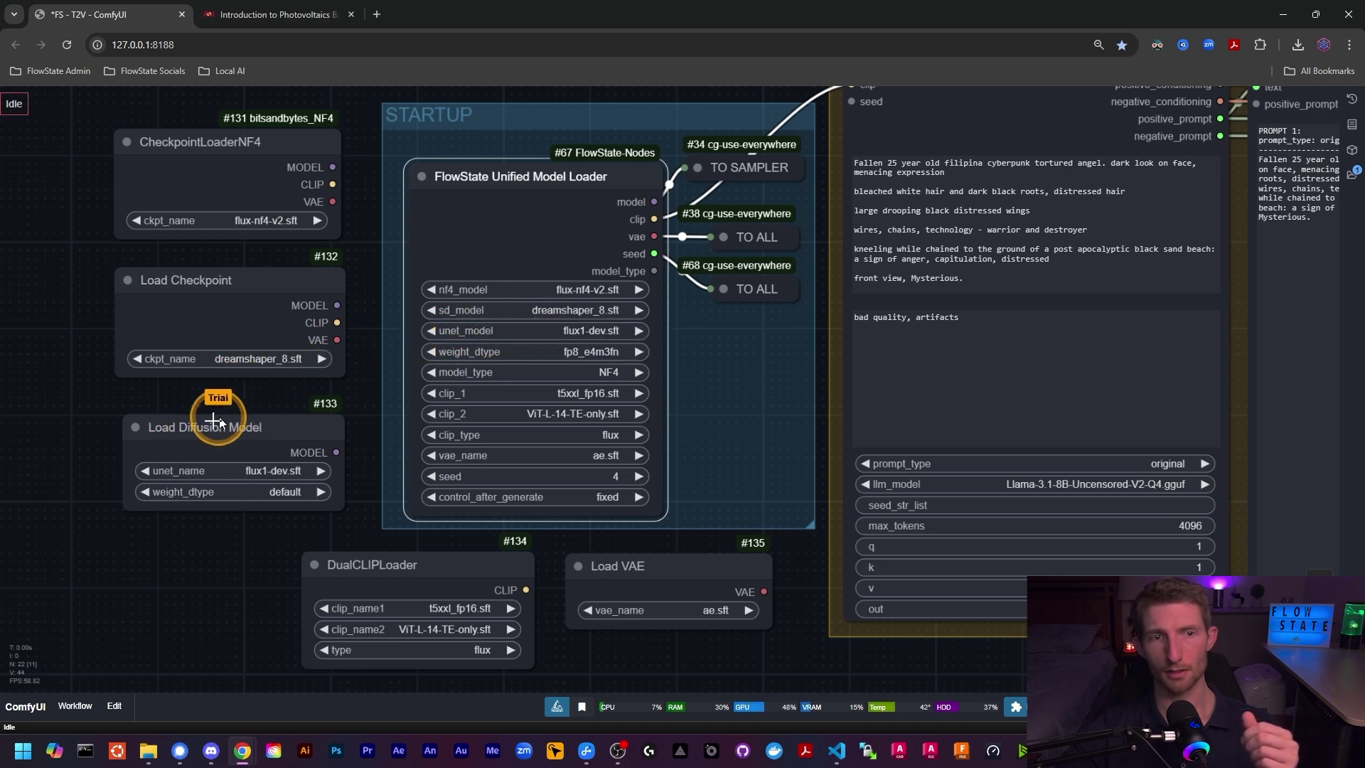
left_click(221, 450)
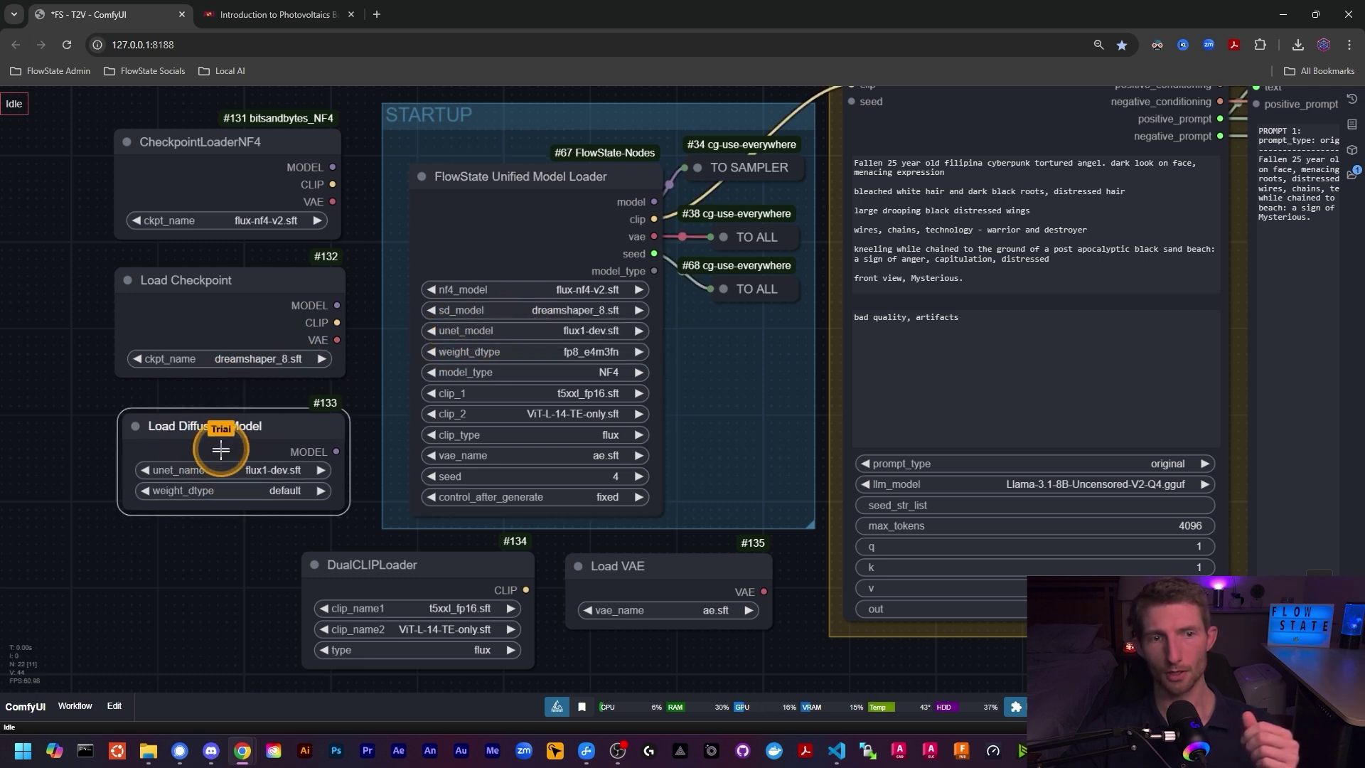
left_click(250, 470)
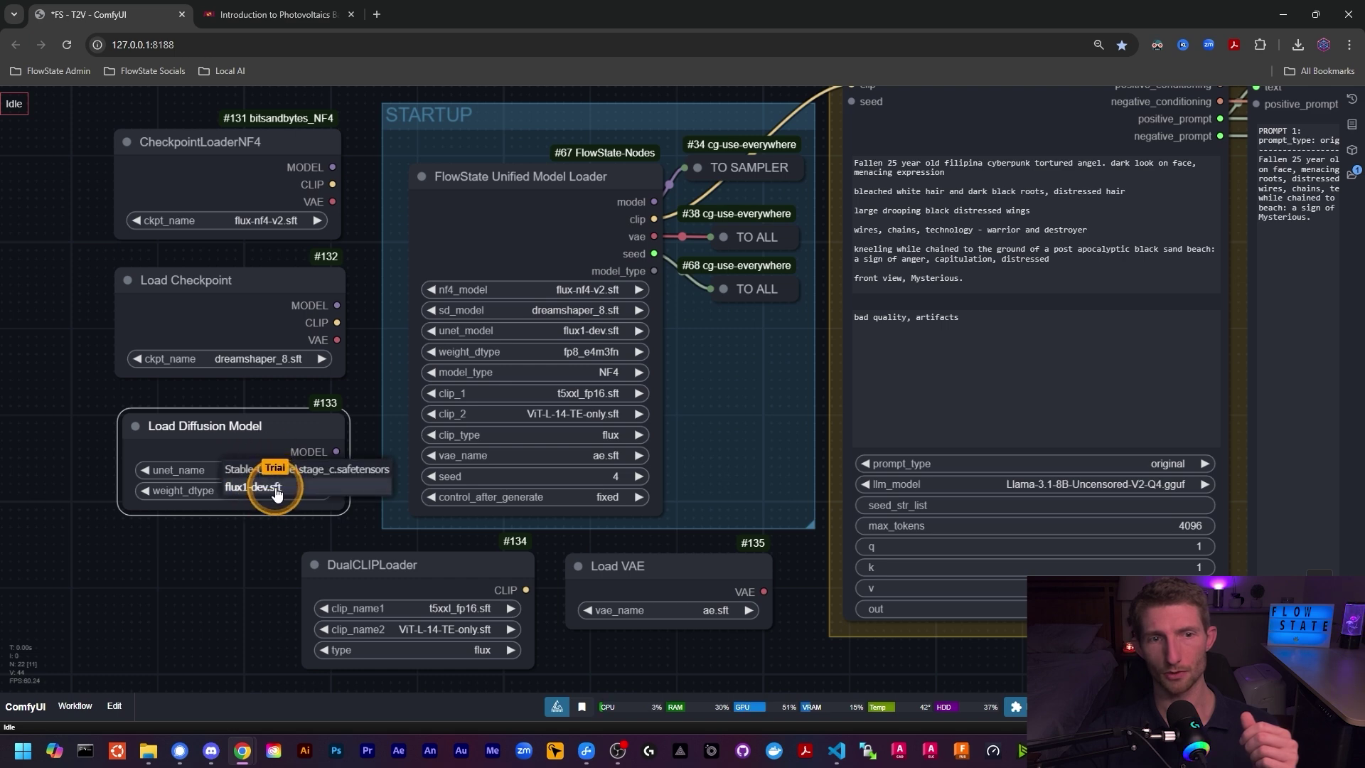
left_click(276, 490)
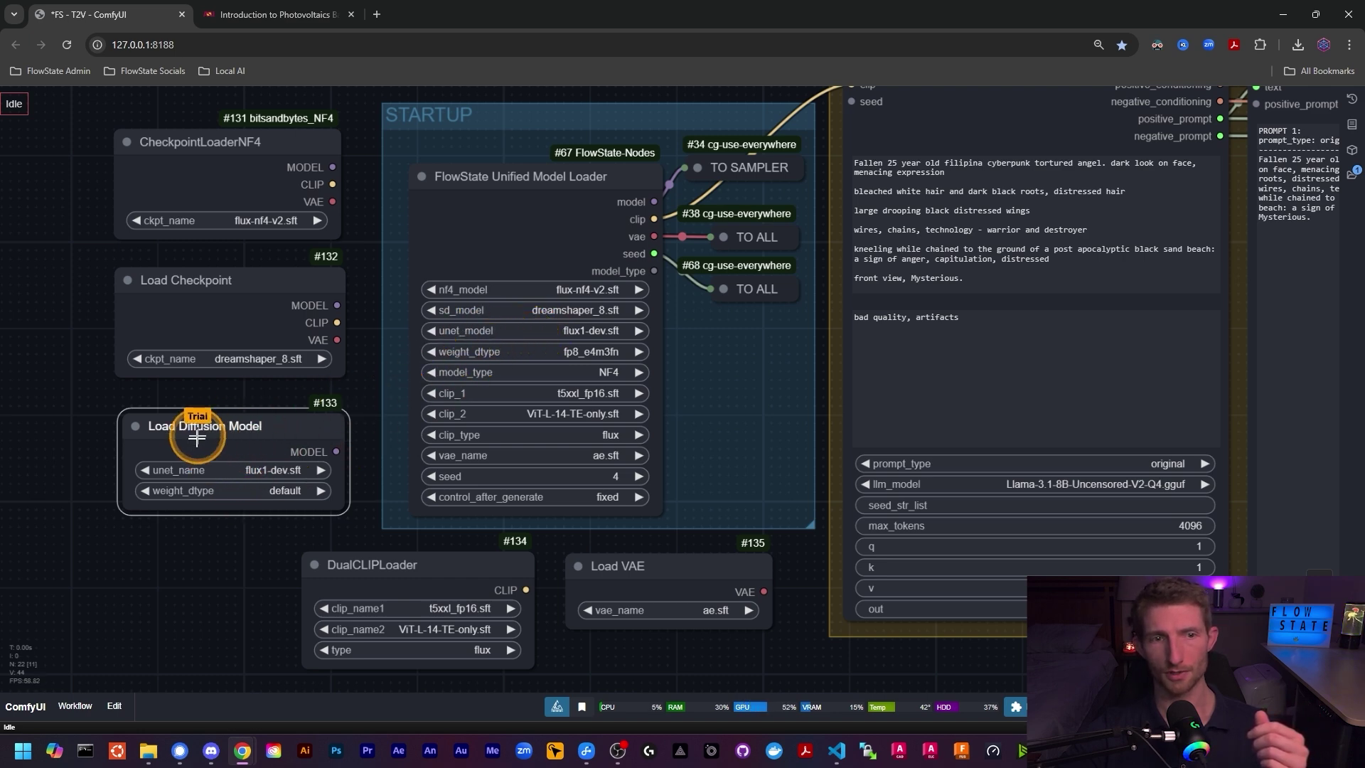
left_click(341, 481)
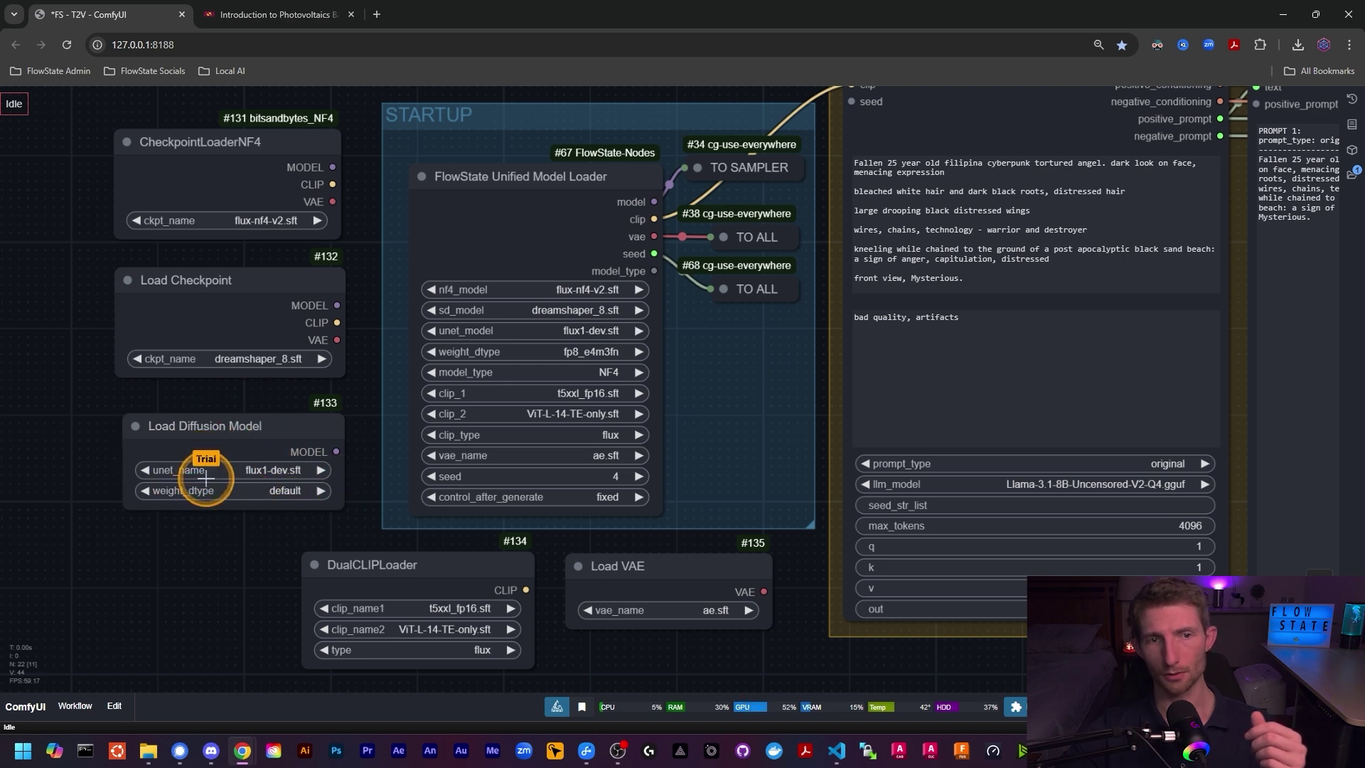
left_click(274, 491)
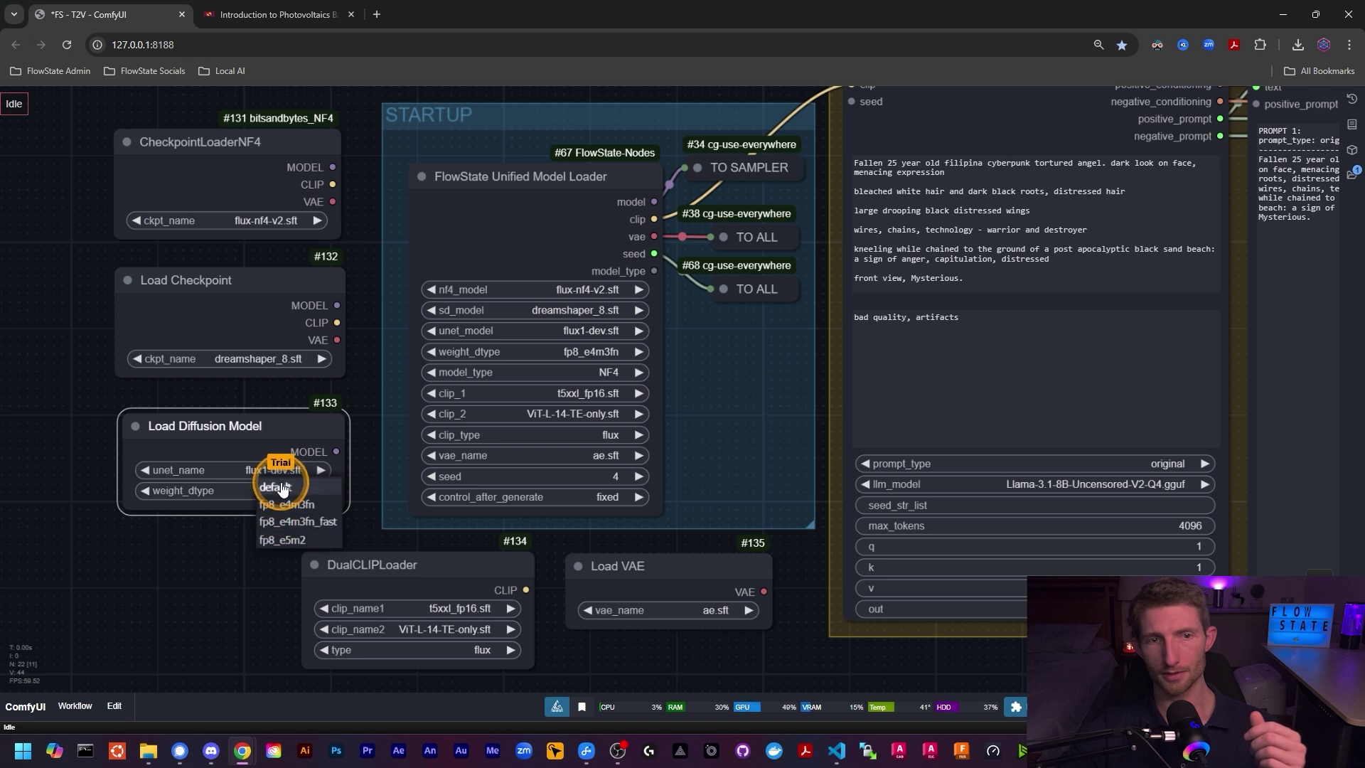
left_click(224, 563)
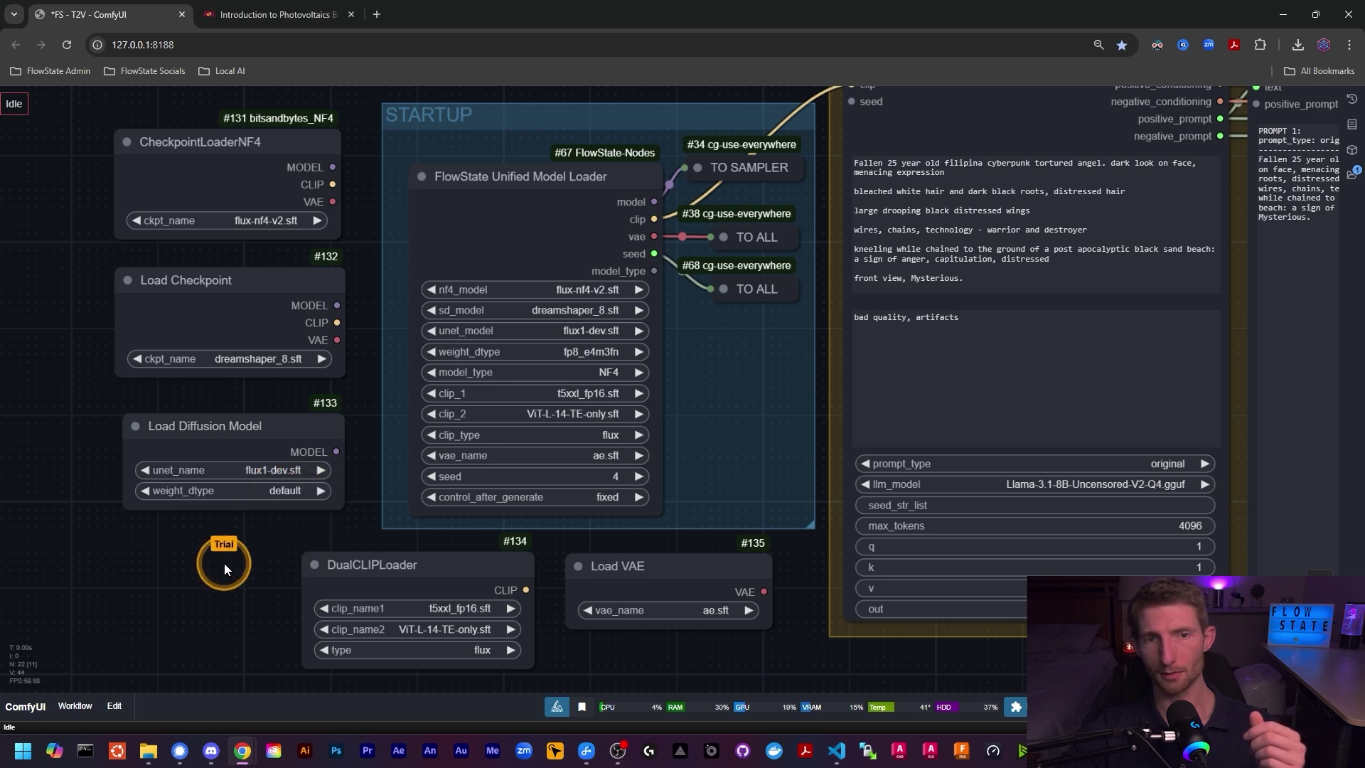
left_click(565, 353)
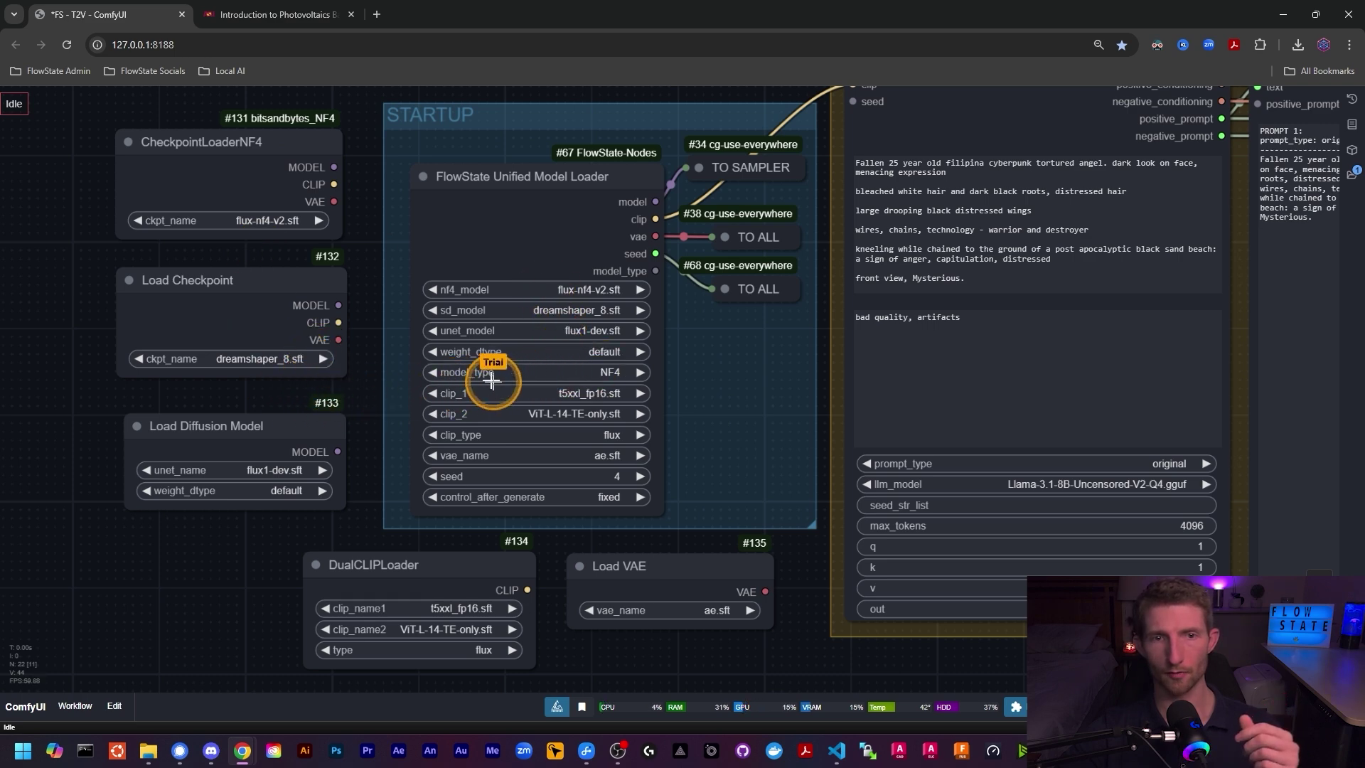
left_click(600, 372)
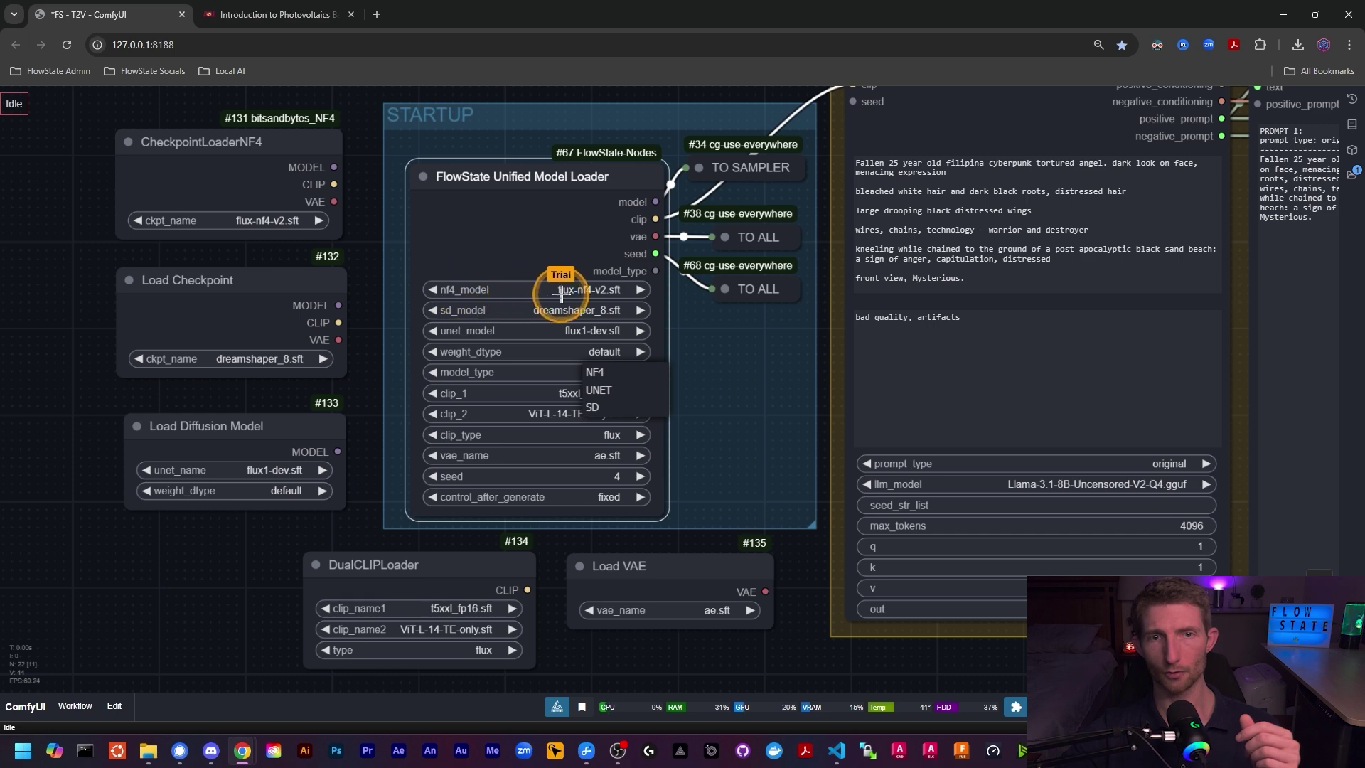
left_click(597, 371)
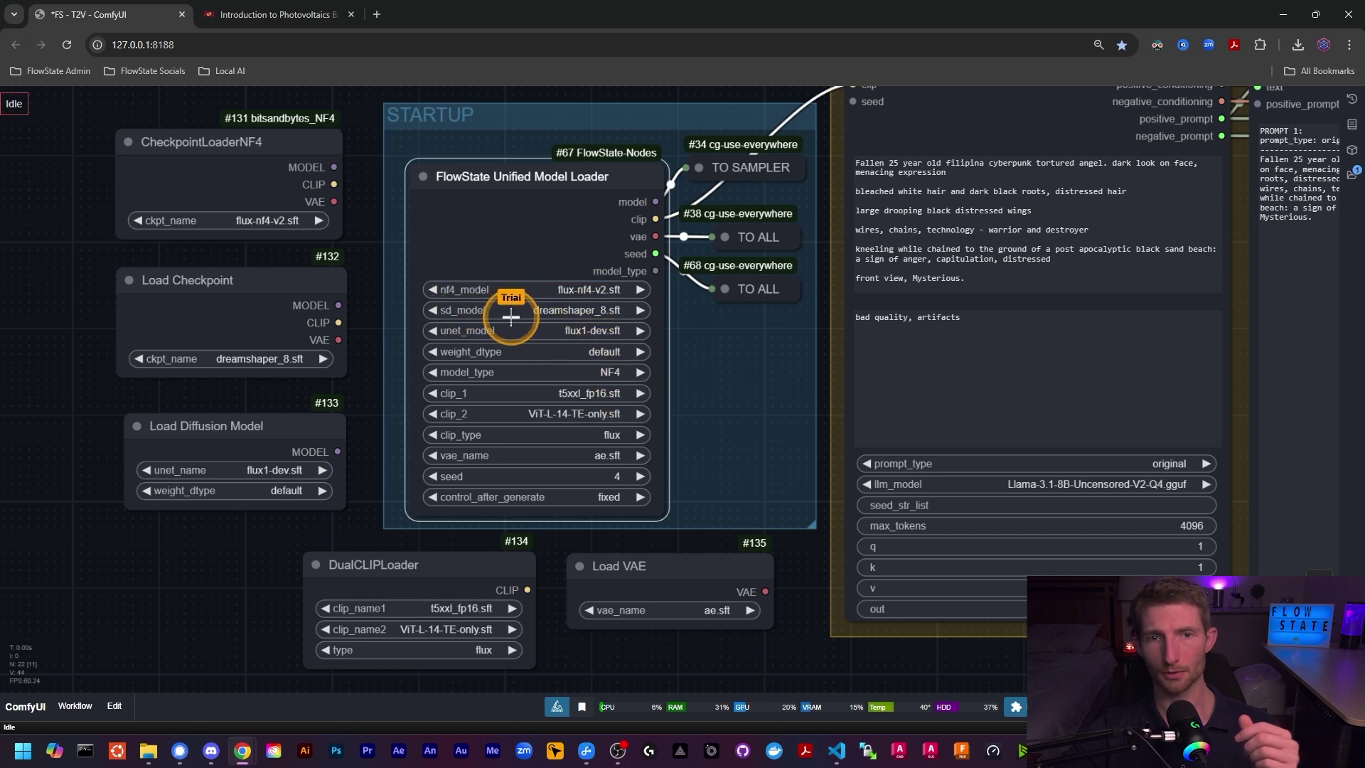
left_click(582, 373)
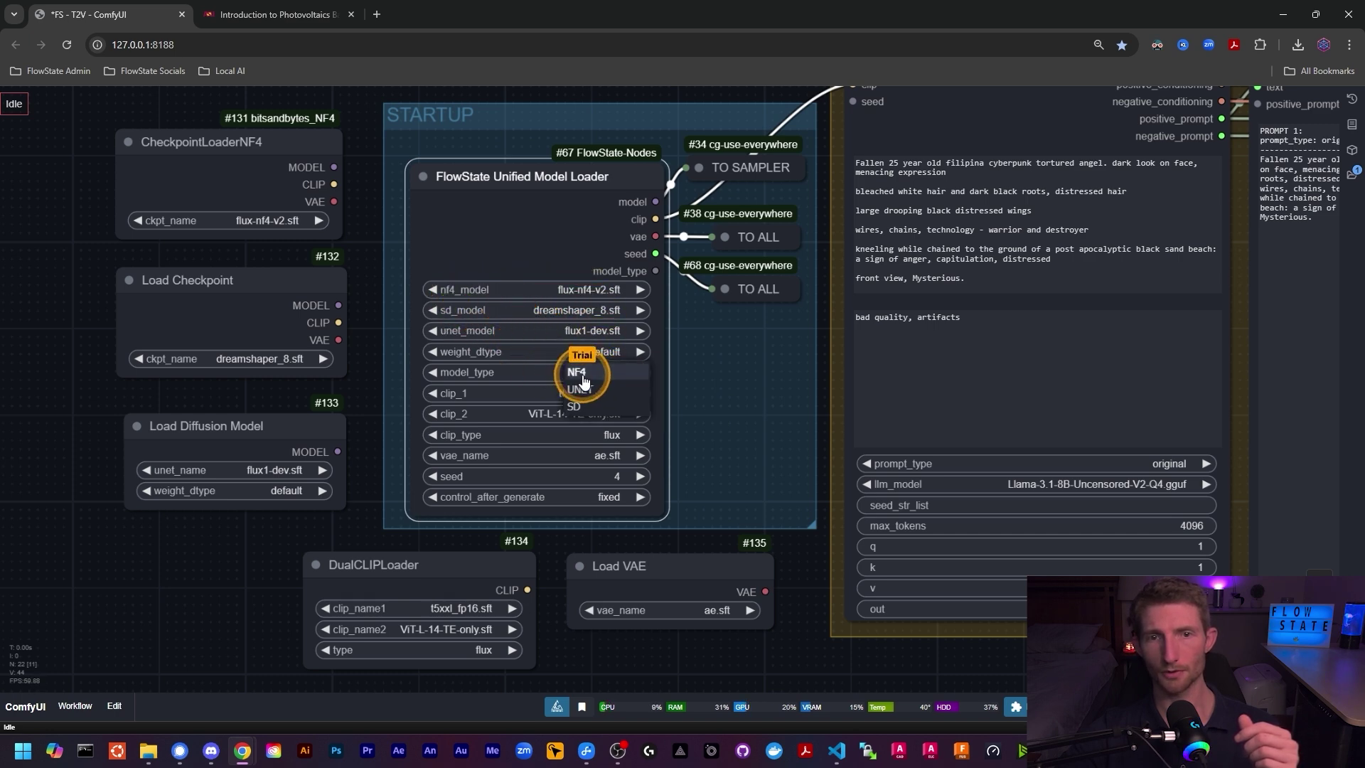
left_click(605, 411)
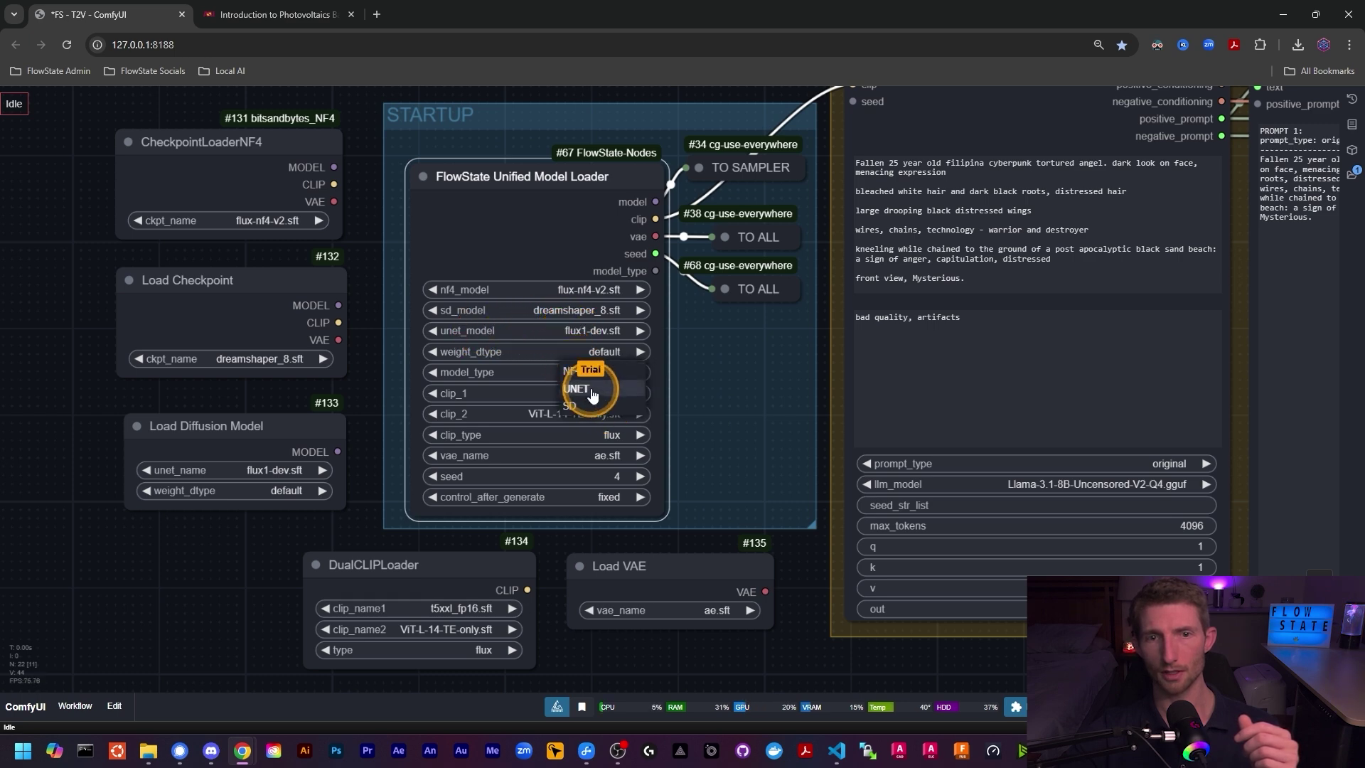
left_click(597, 371)
left_click(615, 370)
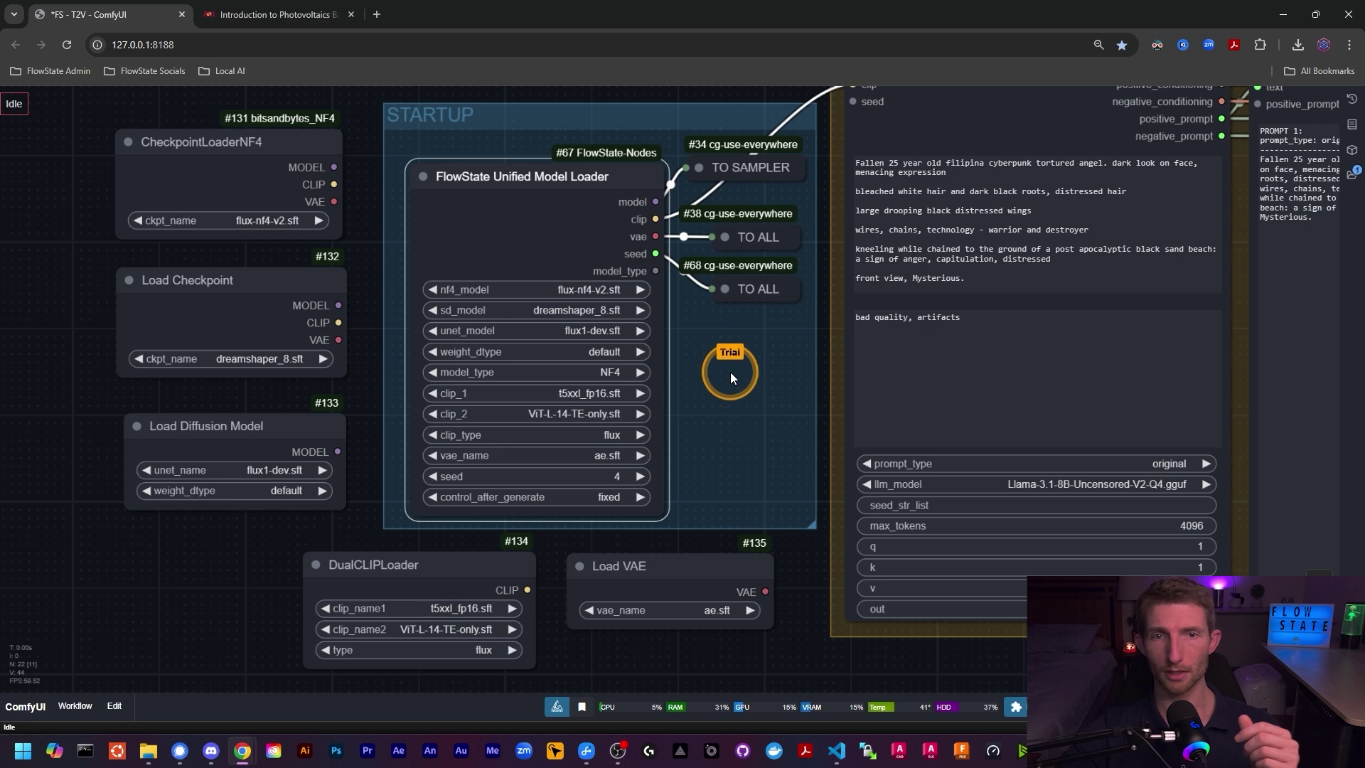
left_click_drag(730, 373, 728, 371)
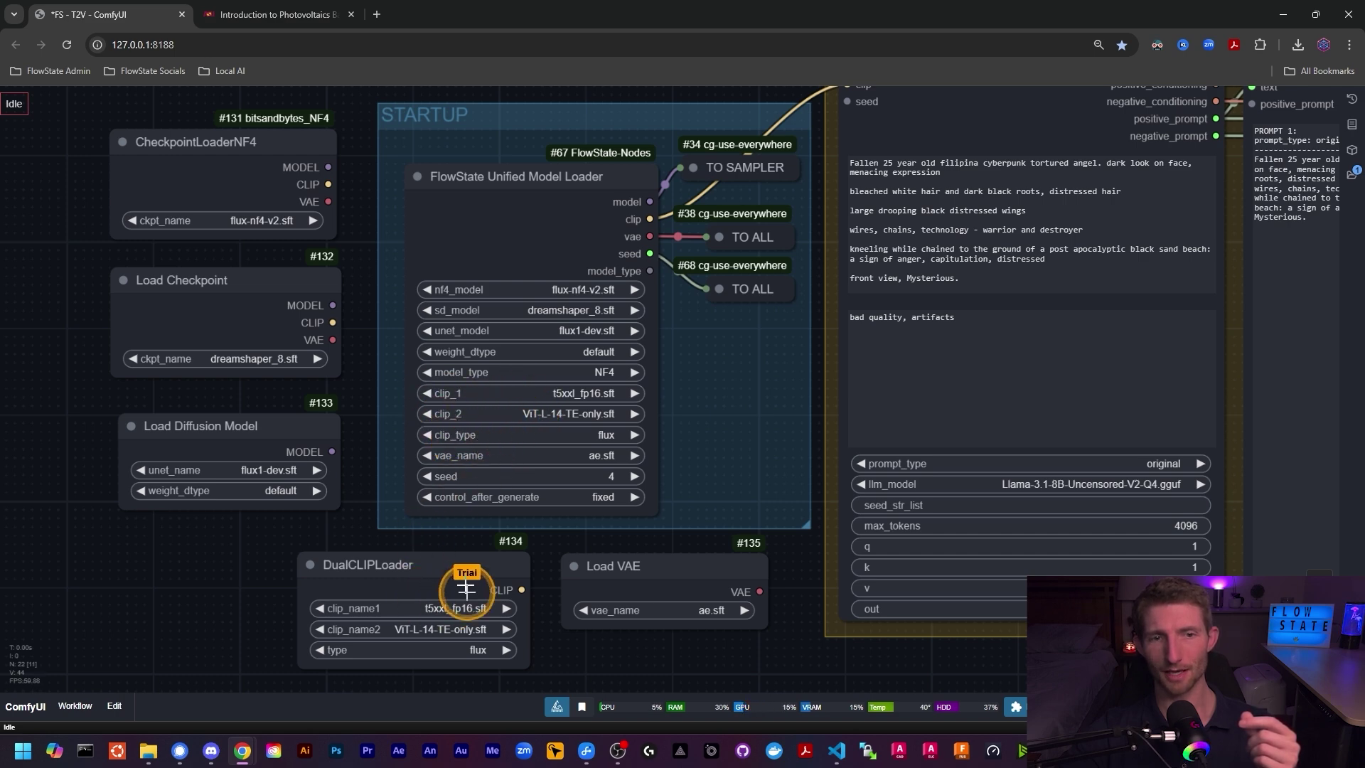
Shift the DualCLIPLoader down-left and keep the Unified Model Loader's clip_1 as t5xxl_fp16.sft.
left_click_drag(420, 592, 405, 599)
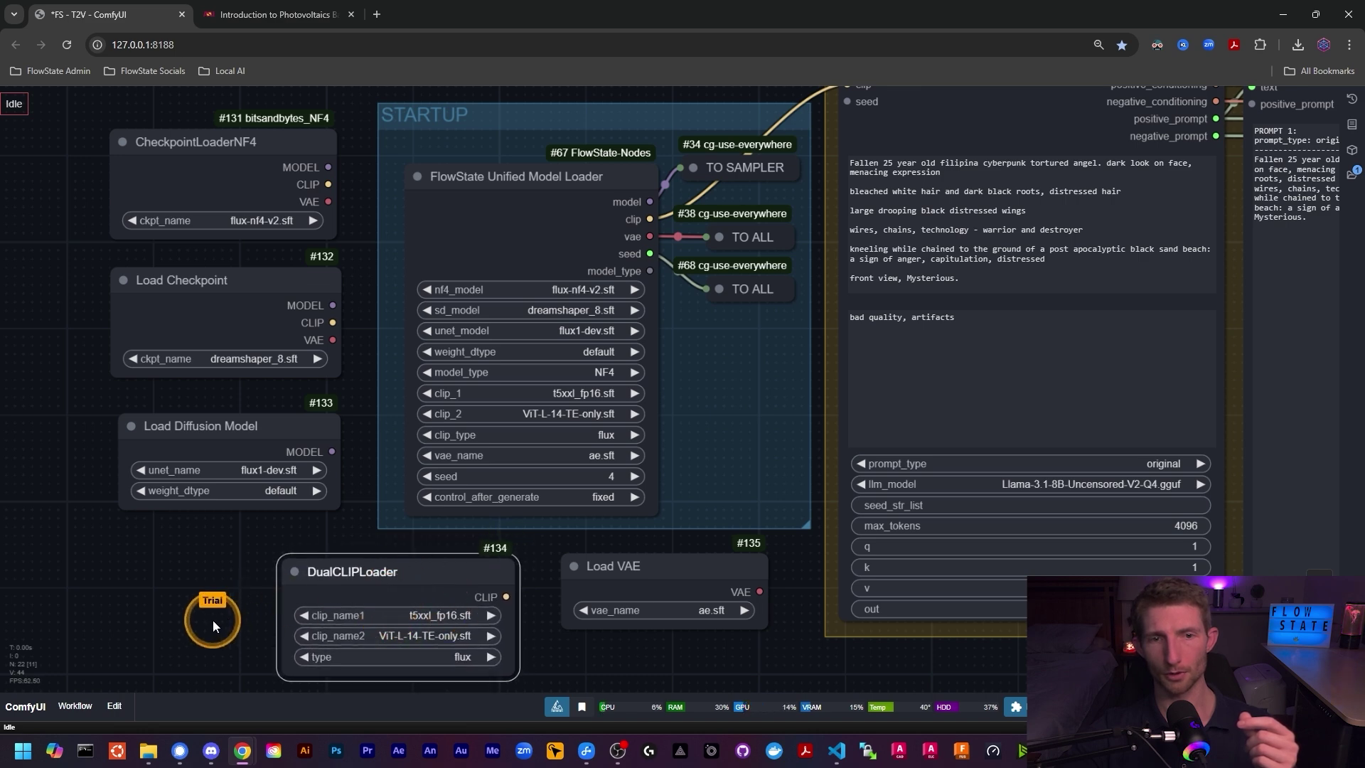
left_click(214, 625)
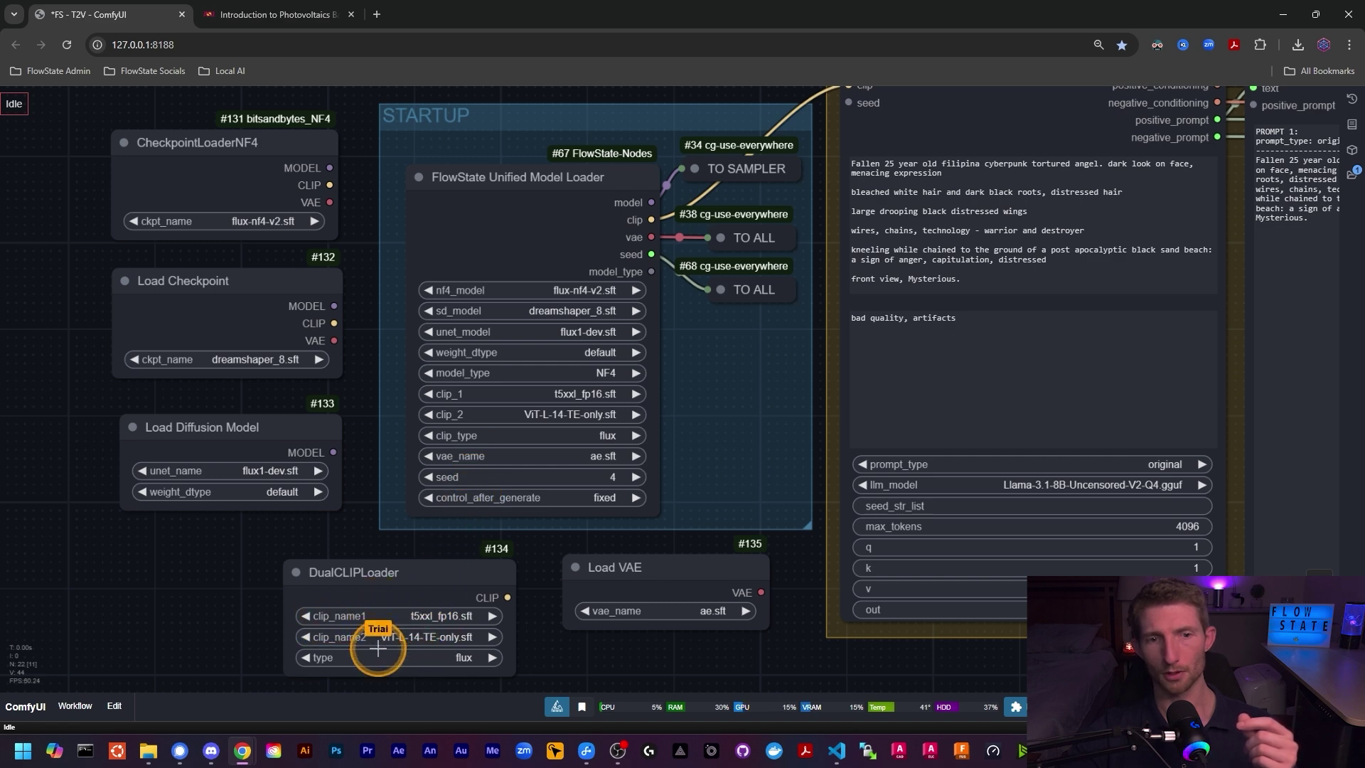
left_click(538, 394)
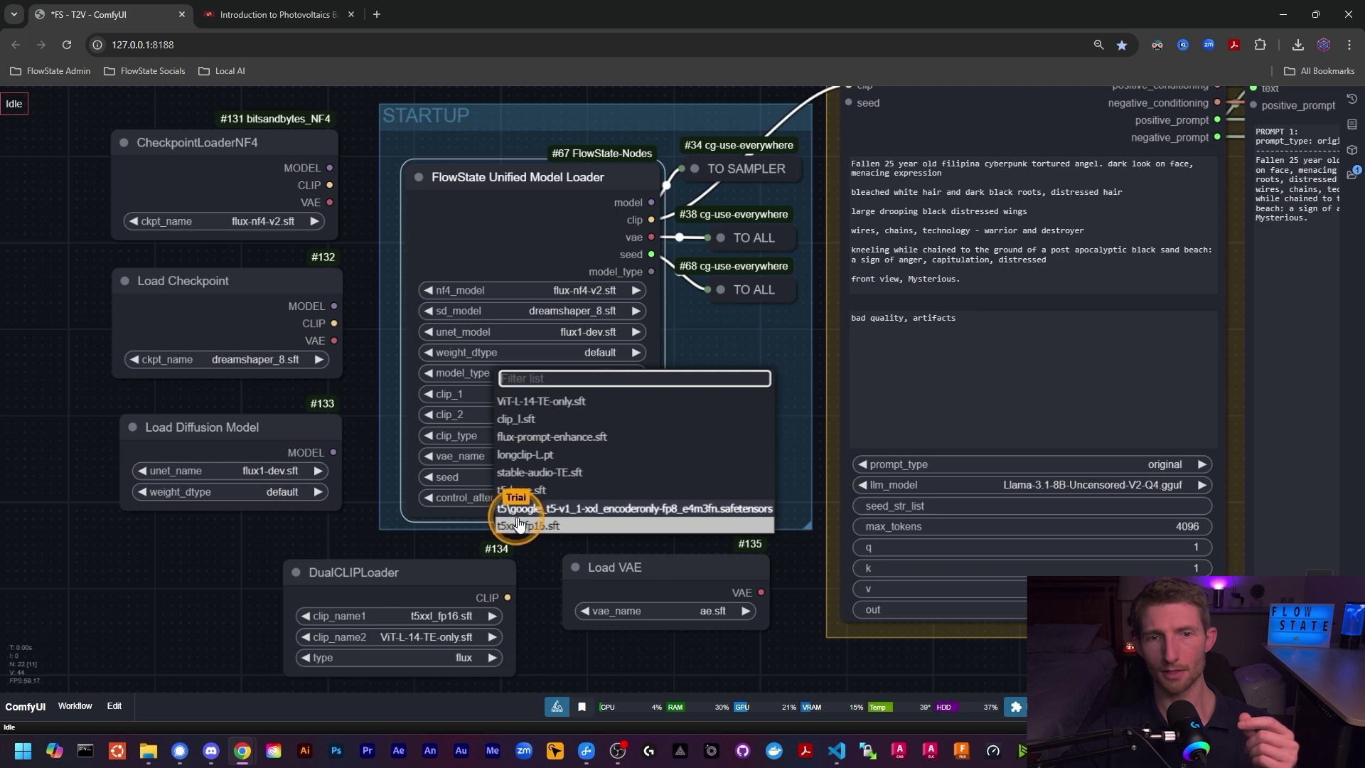
left_click(517, 523)
Keep t5xxl_fp16.sft as DualCLIPLoader clip_name1 and flux as the clip type.
left_click(430, 617)
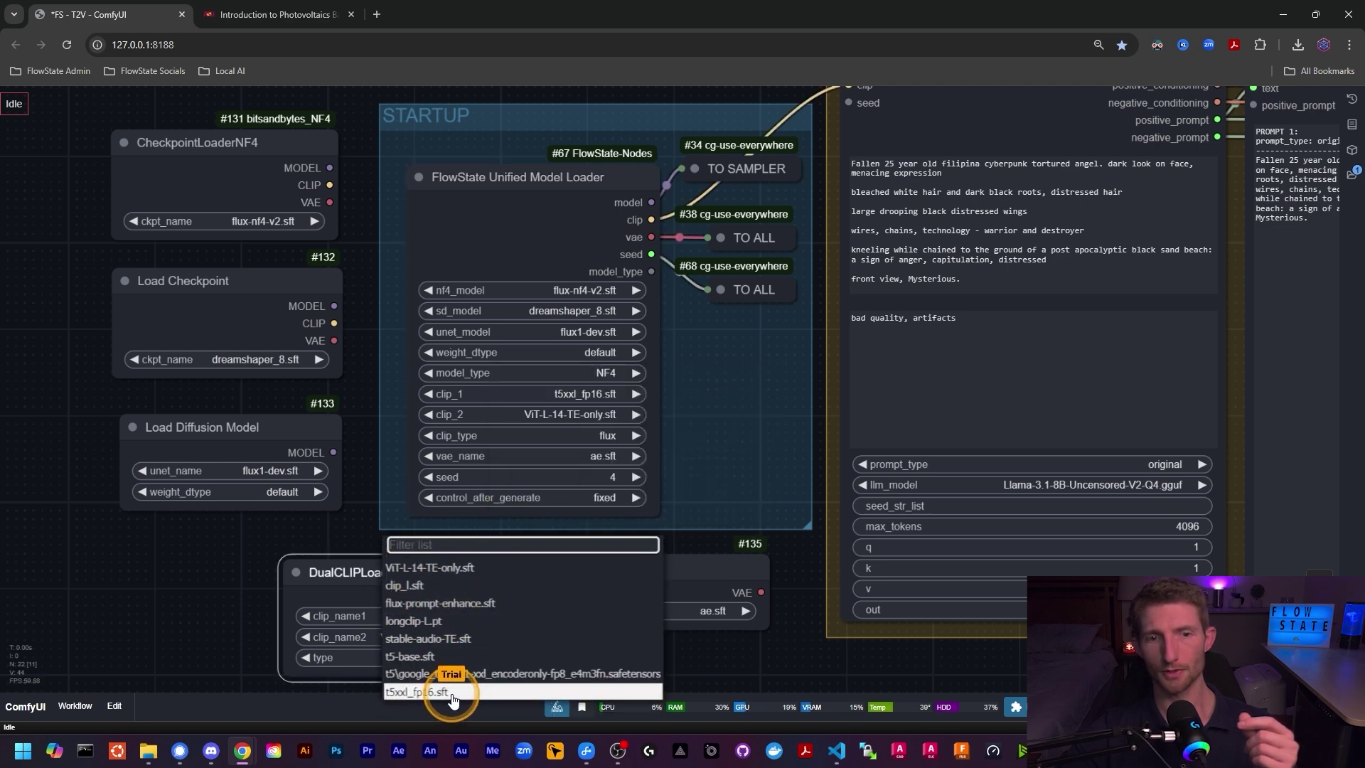
left_click(452, 693)
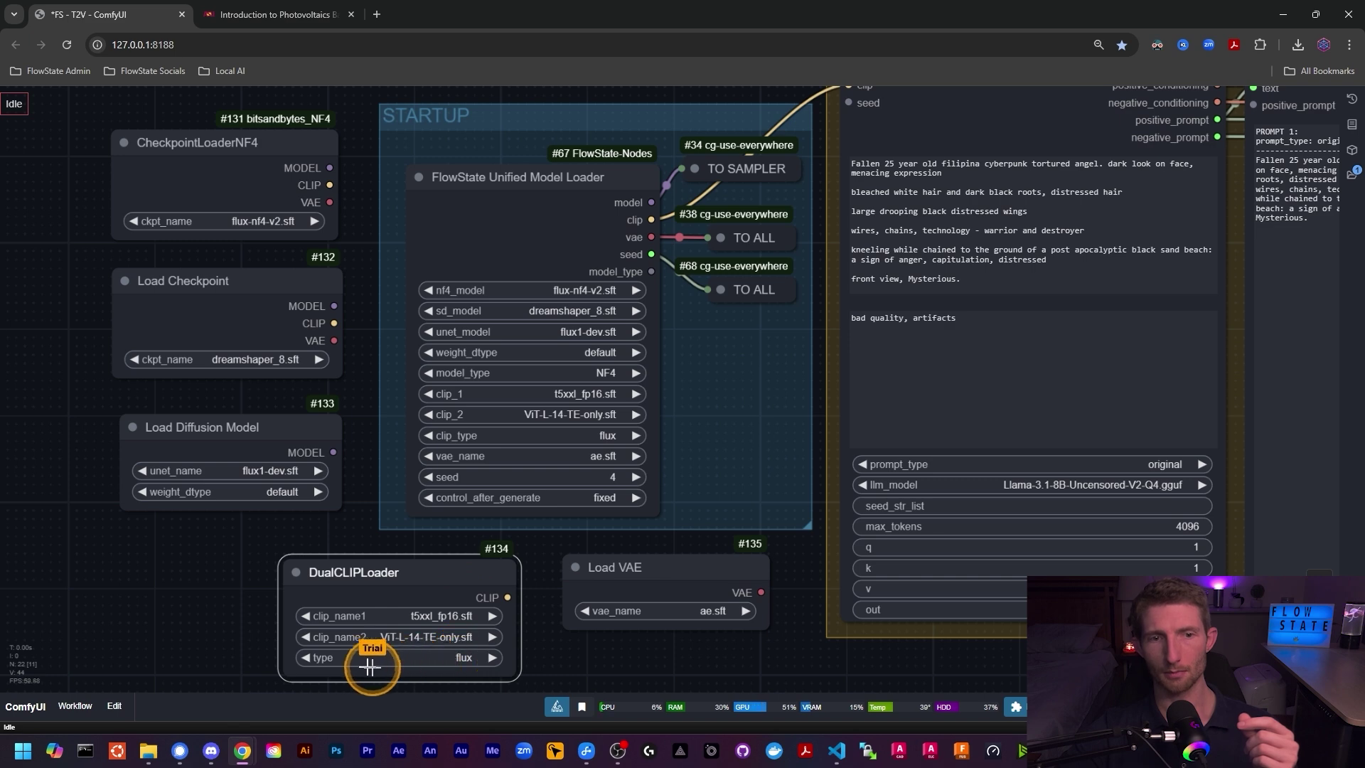
left_click(436, 661)
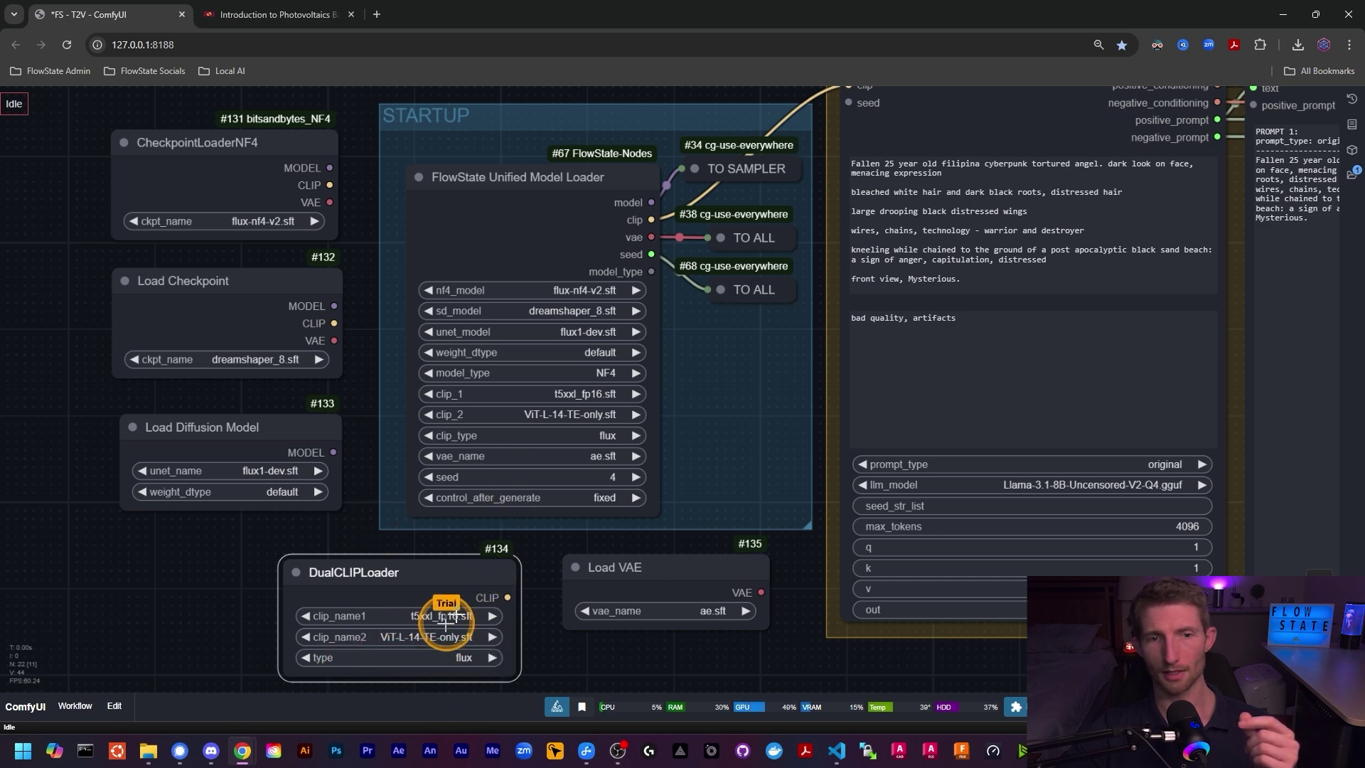
left_click(595, 435)
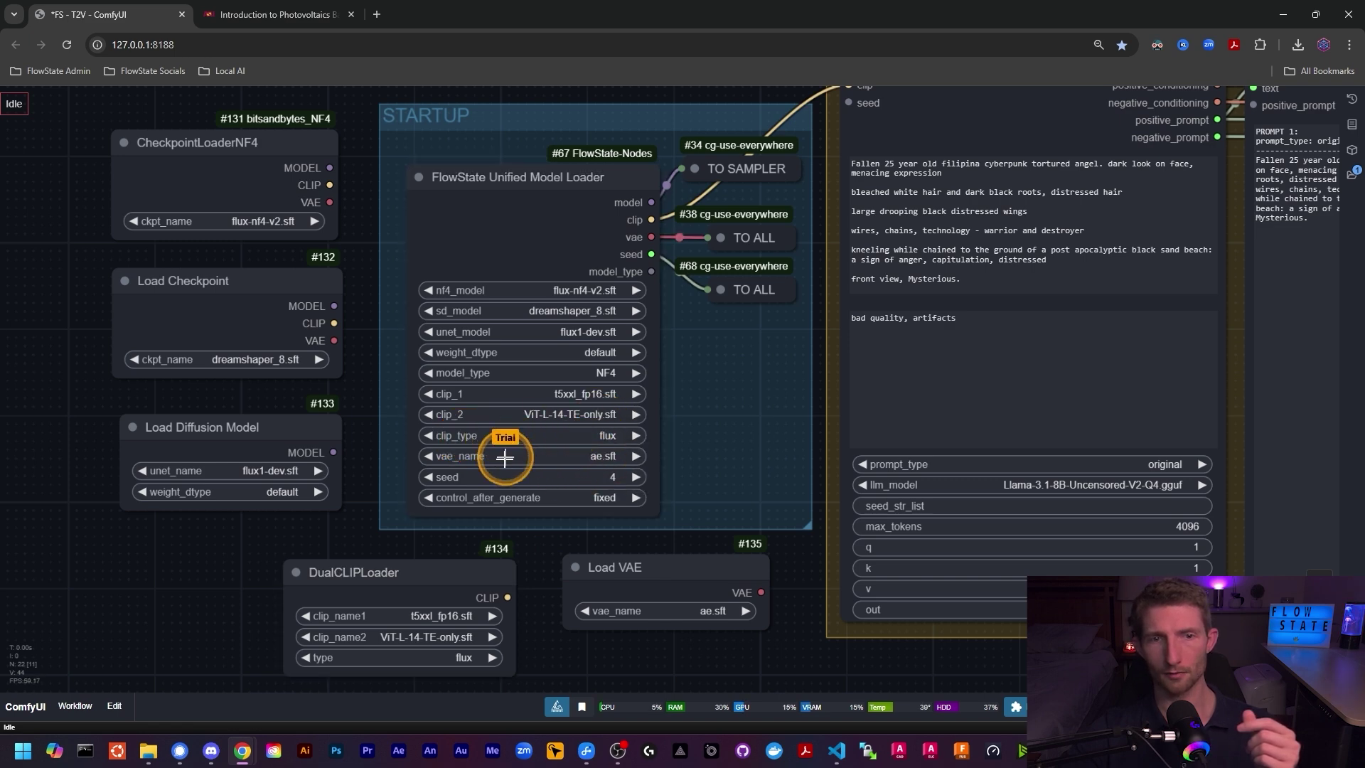
left_click(592, 458)
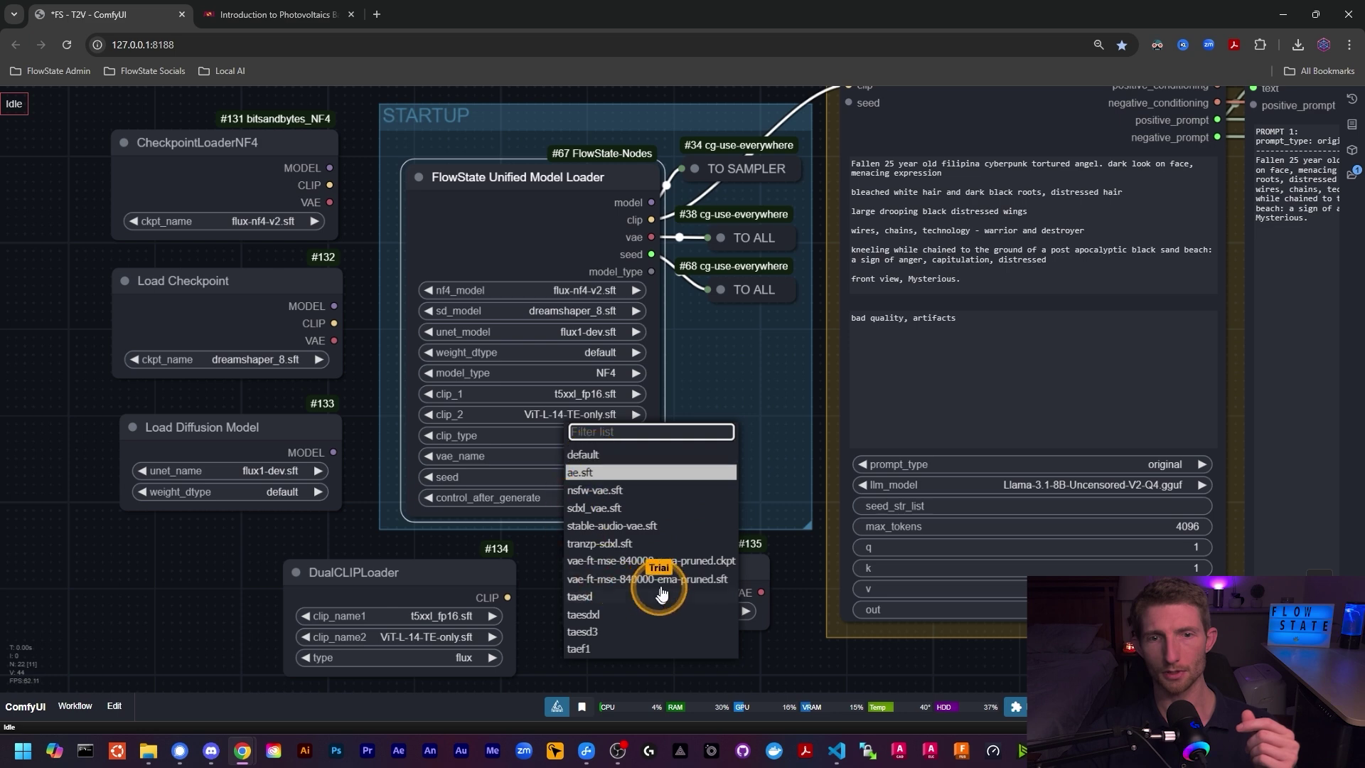
left_click(597, 472)
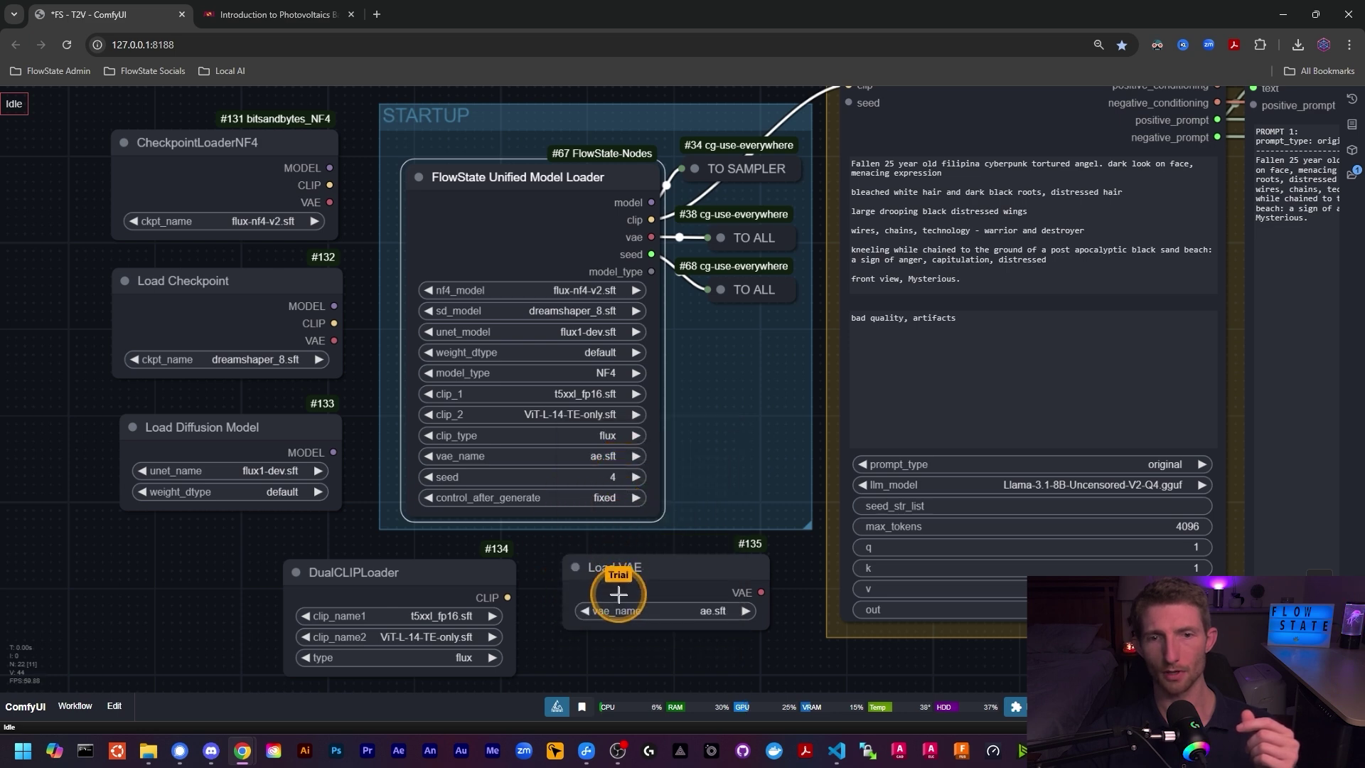
left_click(700, 611)
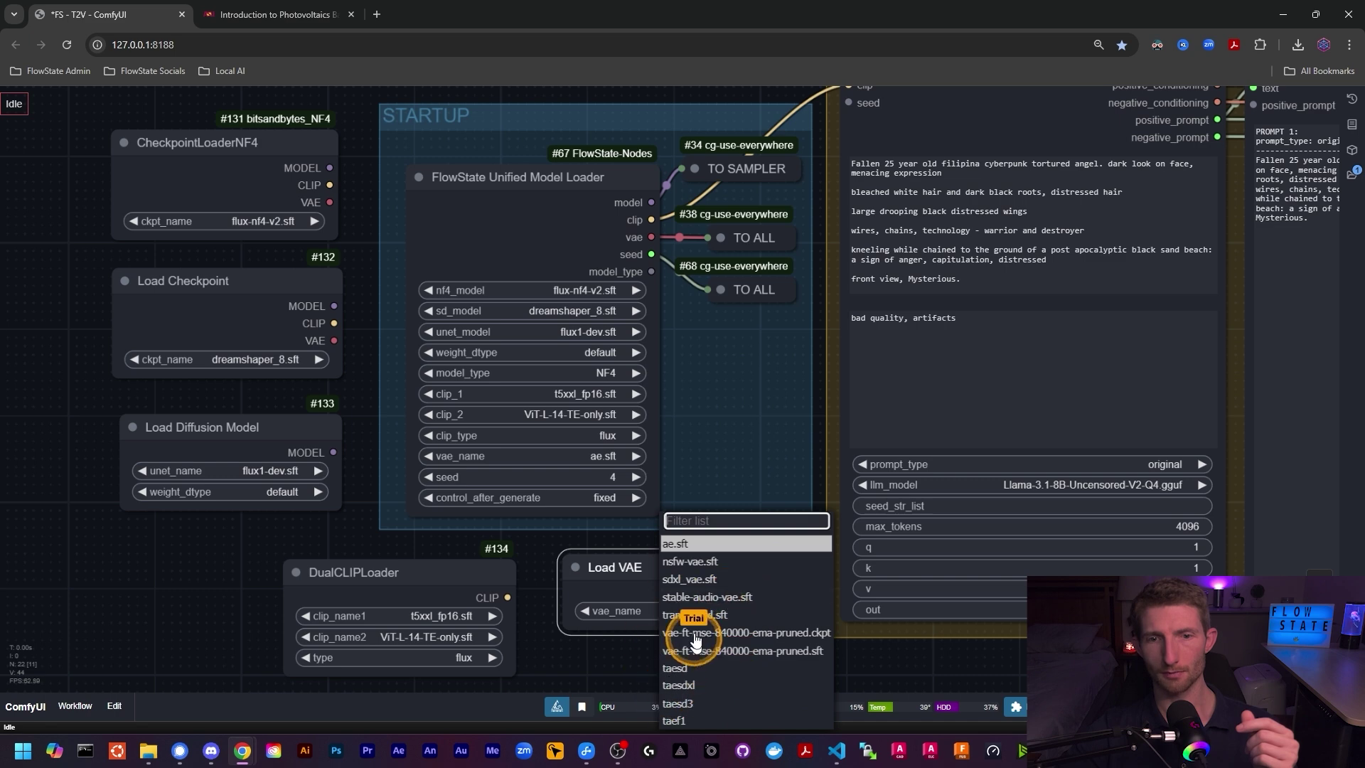
left_click(745, 447)
right_click(535, 488)
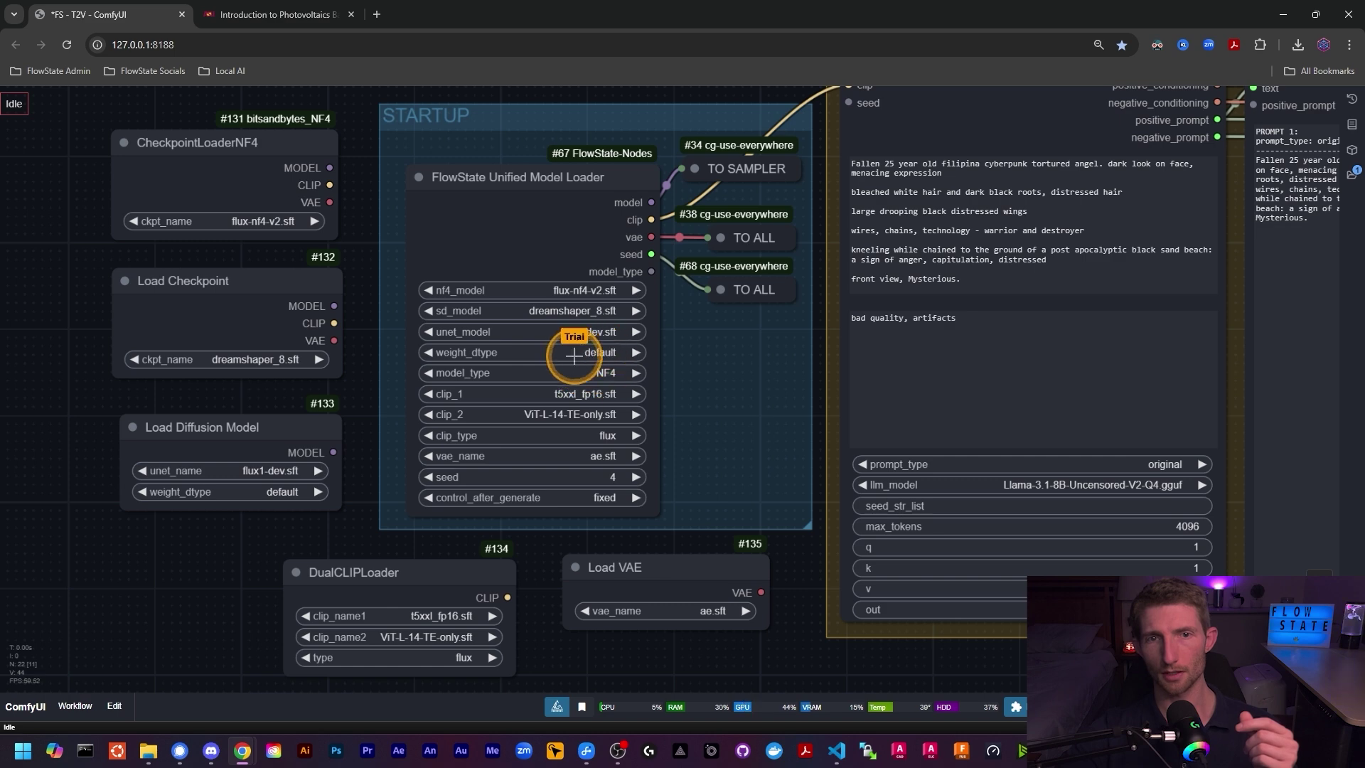
left_click(577, 462)
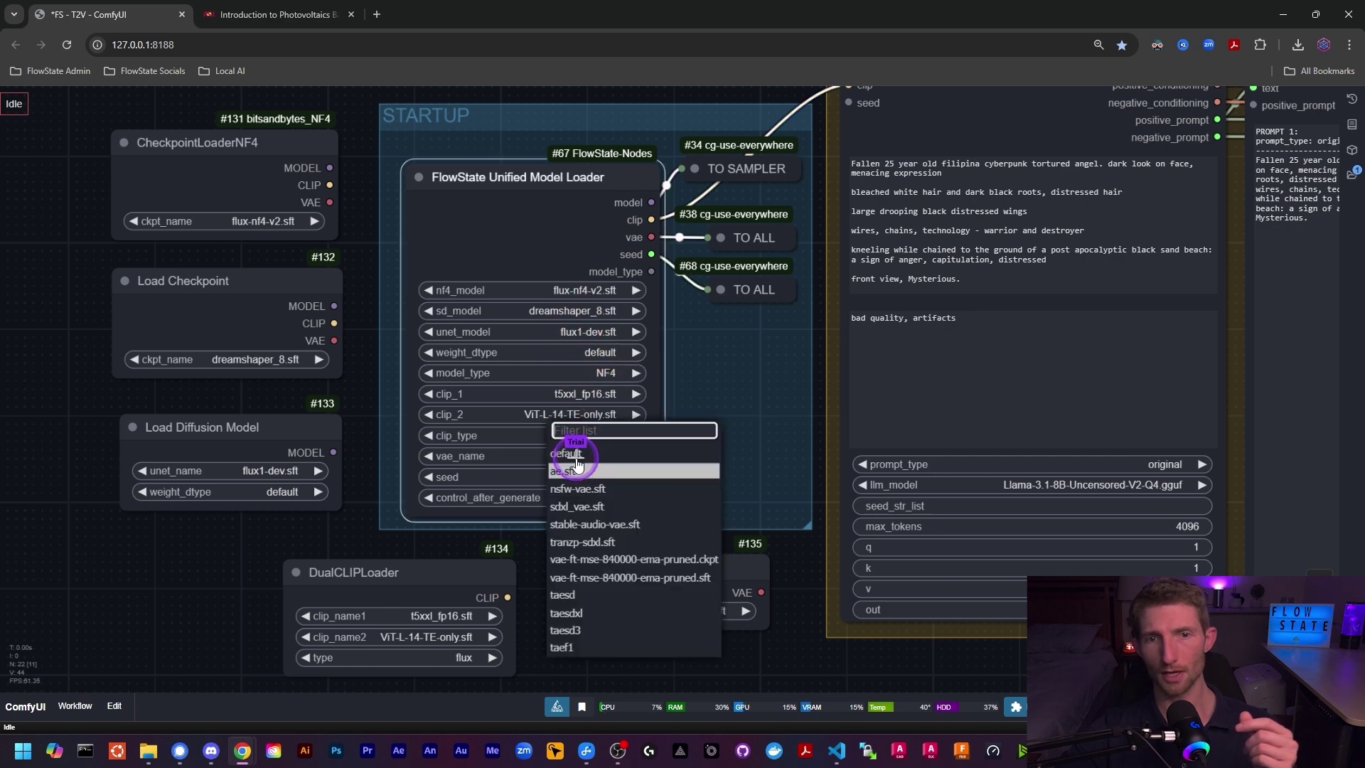
Switch the Unified Model Loader's model_type to SD with sd_model sdxl-turbo-1.0.sft.
left_click(800, 466)
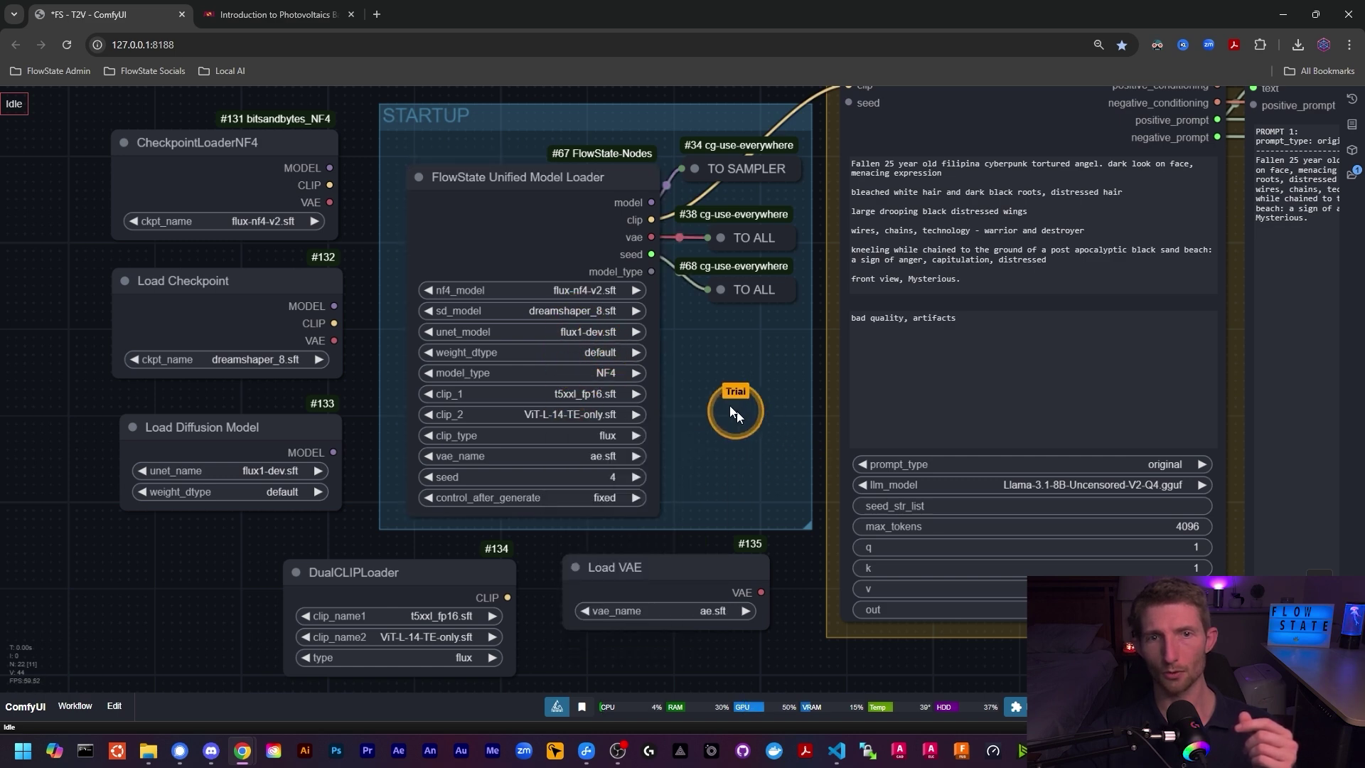
left_click(604, 372)
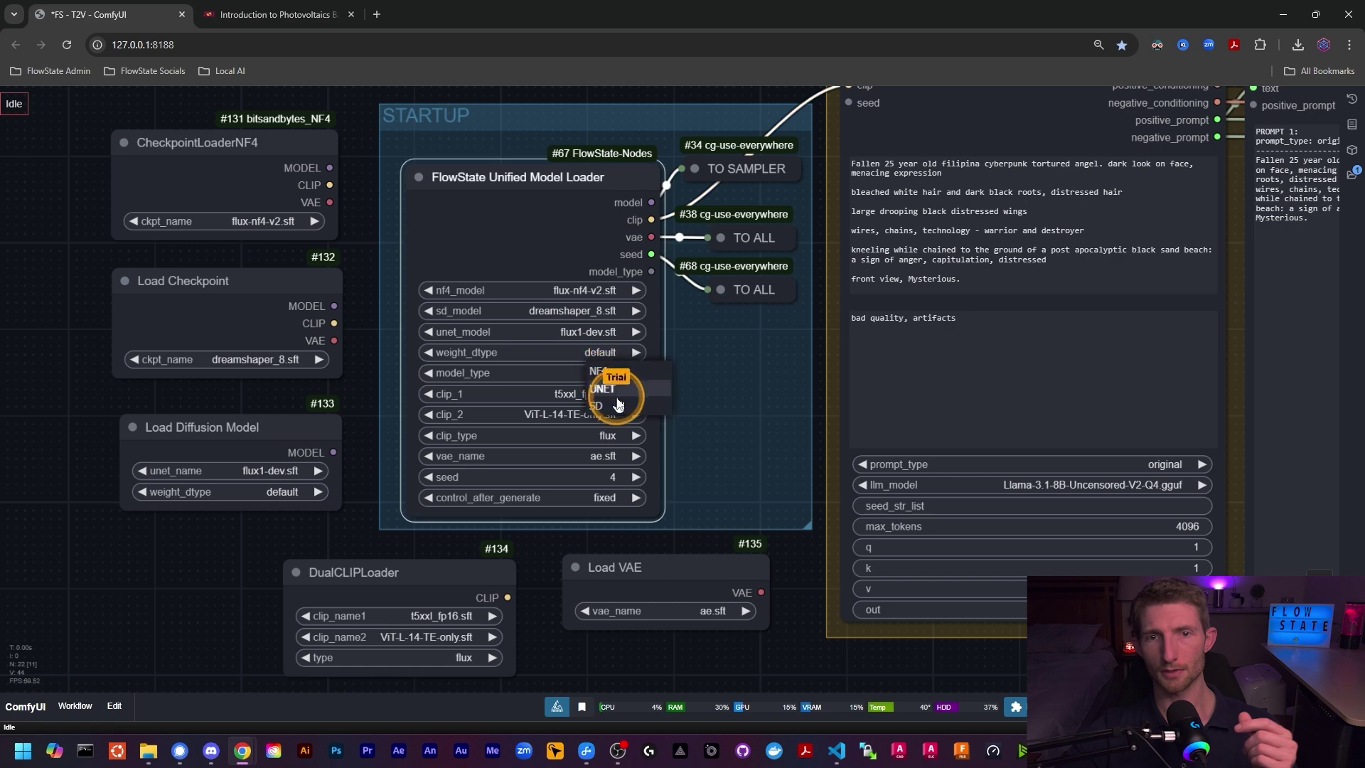
left_click(625, 402)
left_click(577, 313)
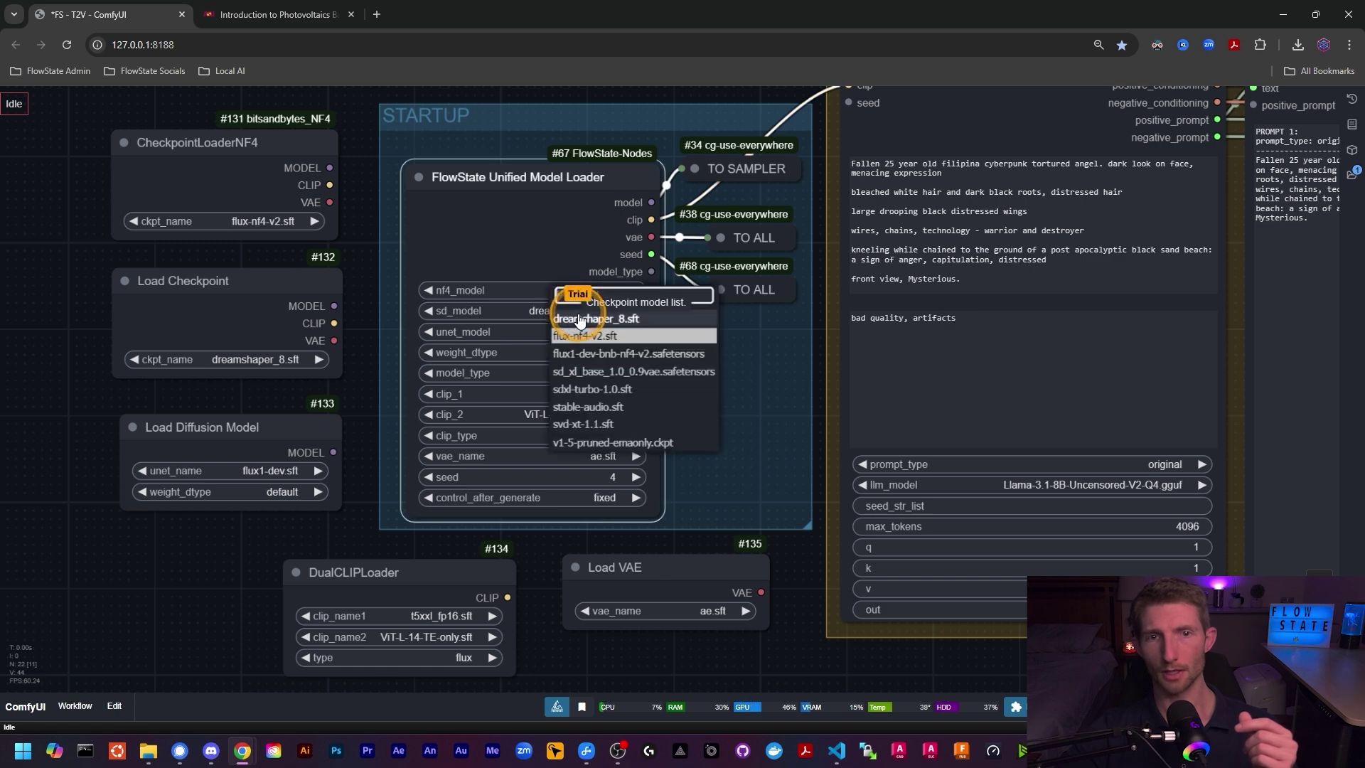
left_click(594, 390)
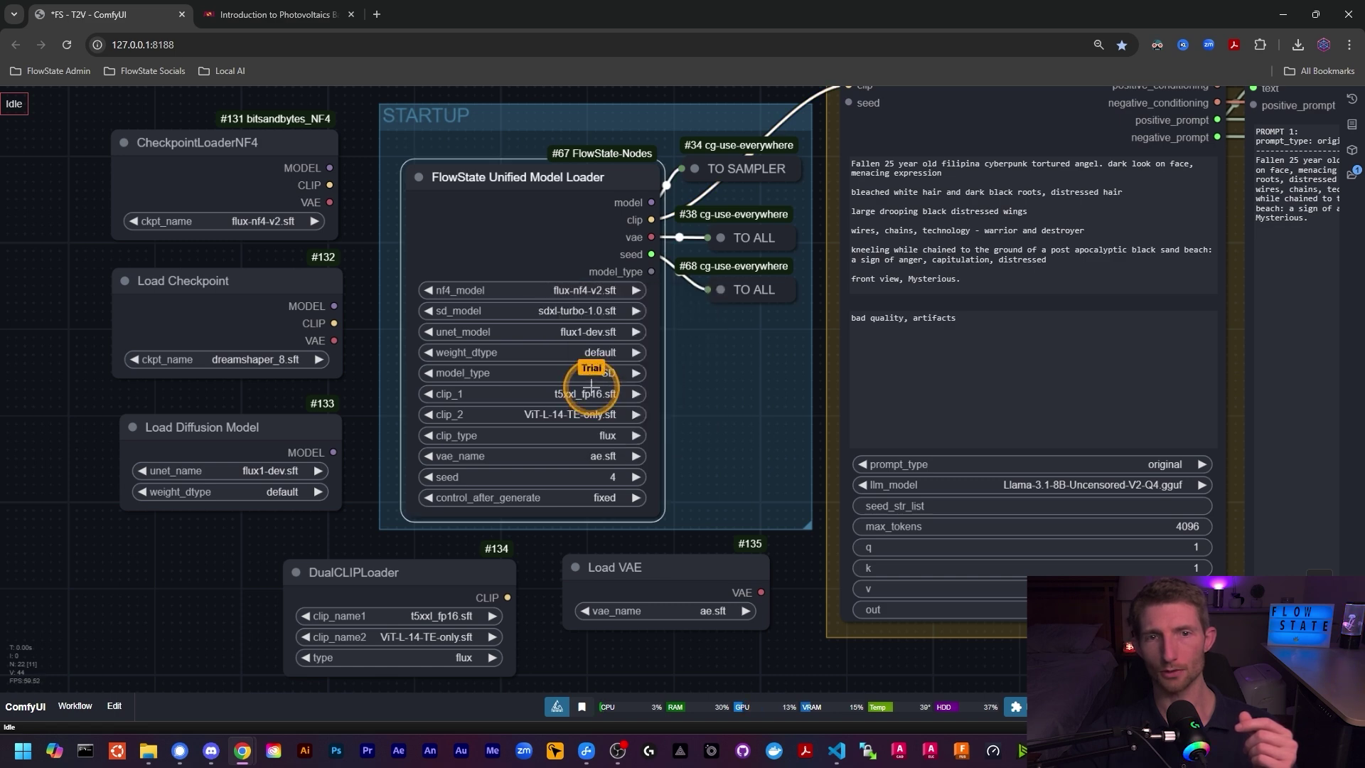
Set the loader's clip_type to sdxl and vae_name to sdxl_vae.sft.
left_click(599, 432)
left_click(617, 446)
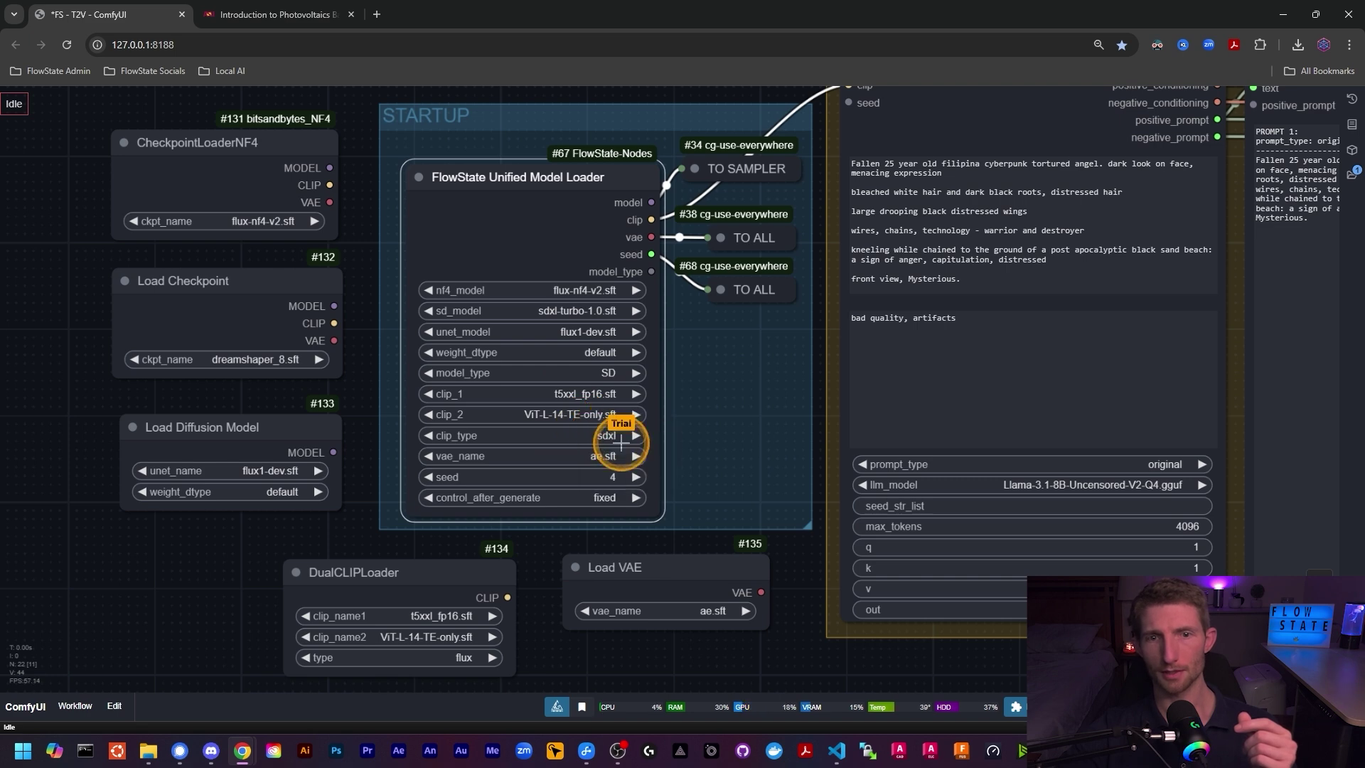
left_click(578, 454)
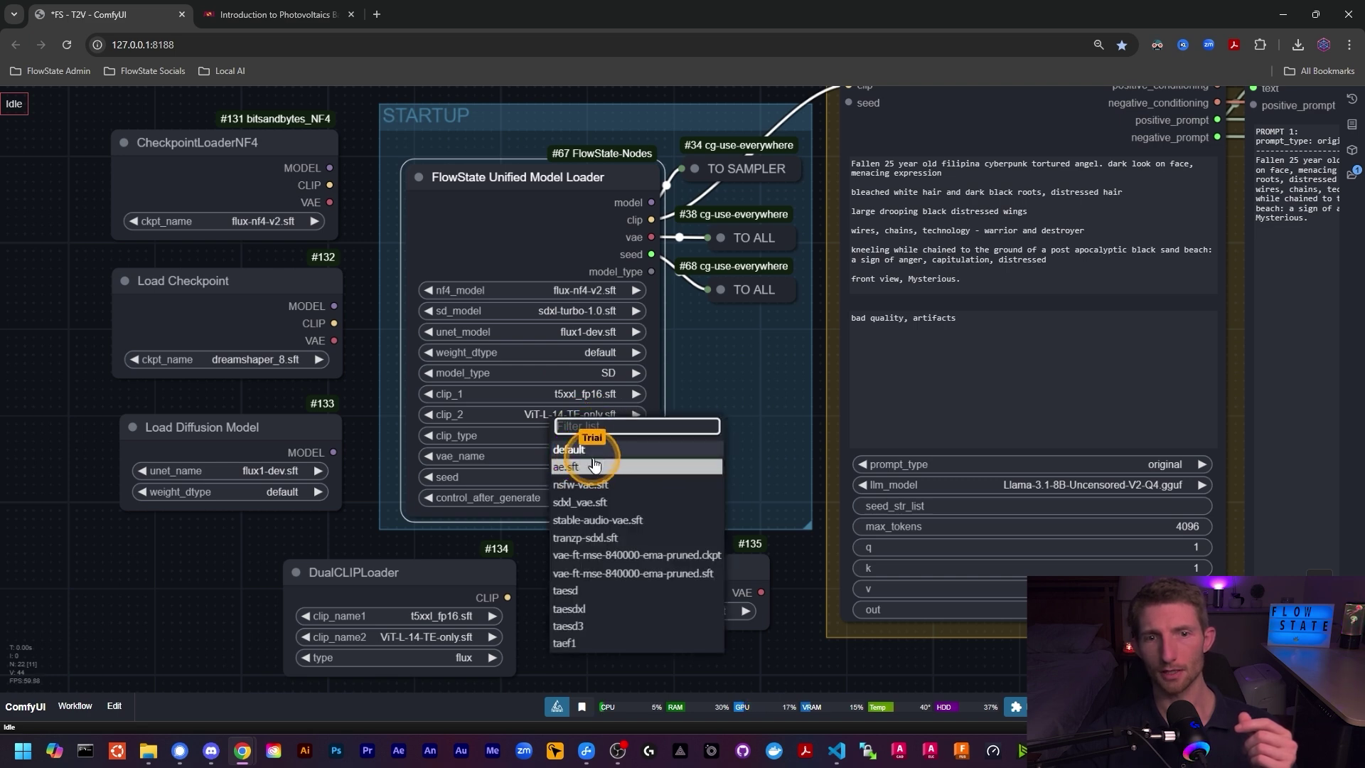
left_click(642, 509)
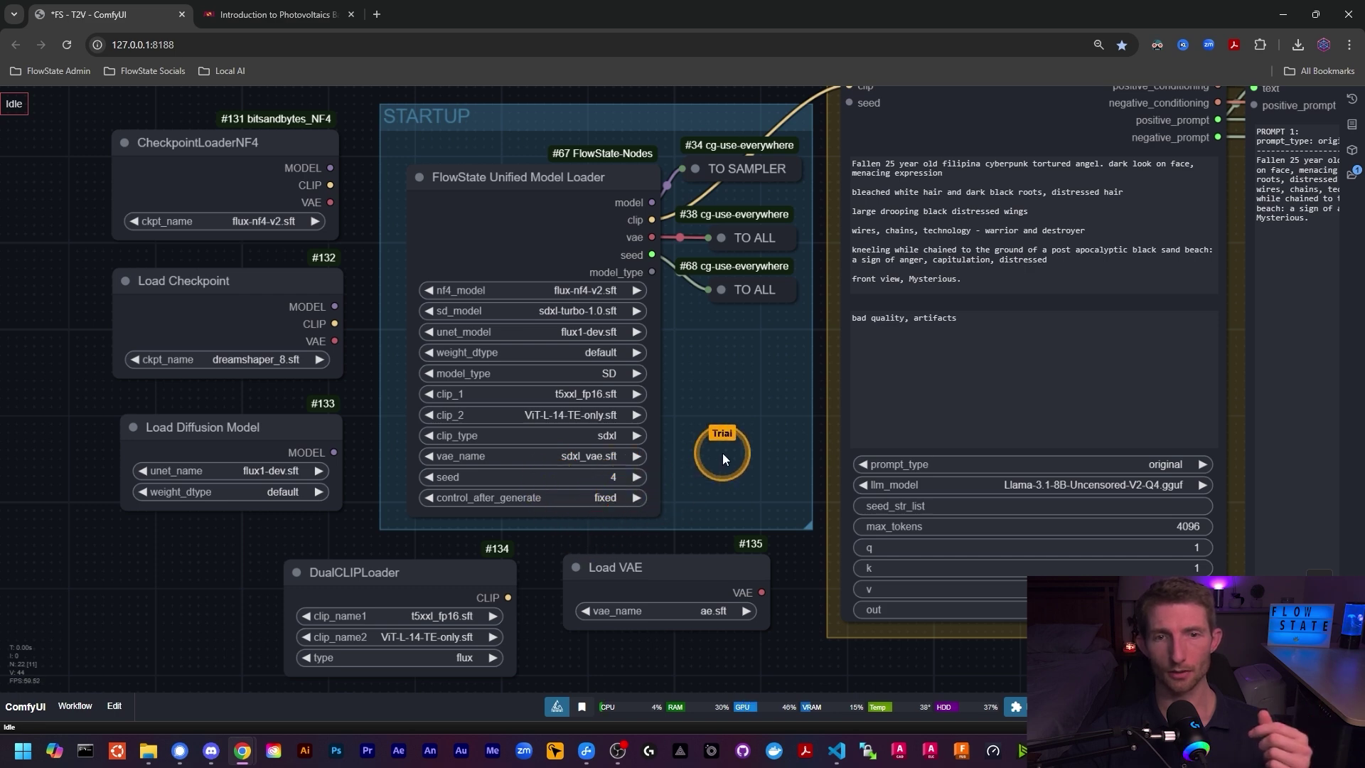
left_click_drag(723, 457, 671, 468)
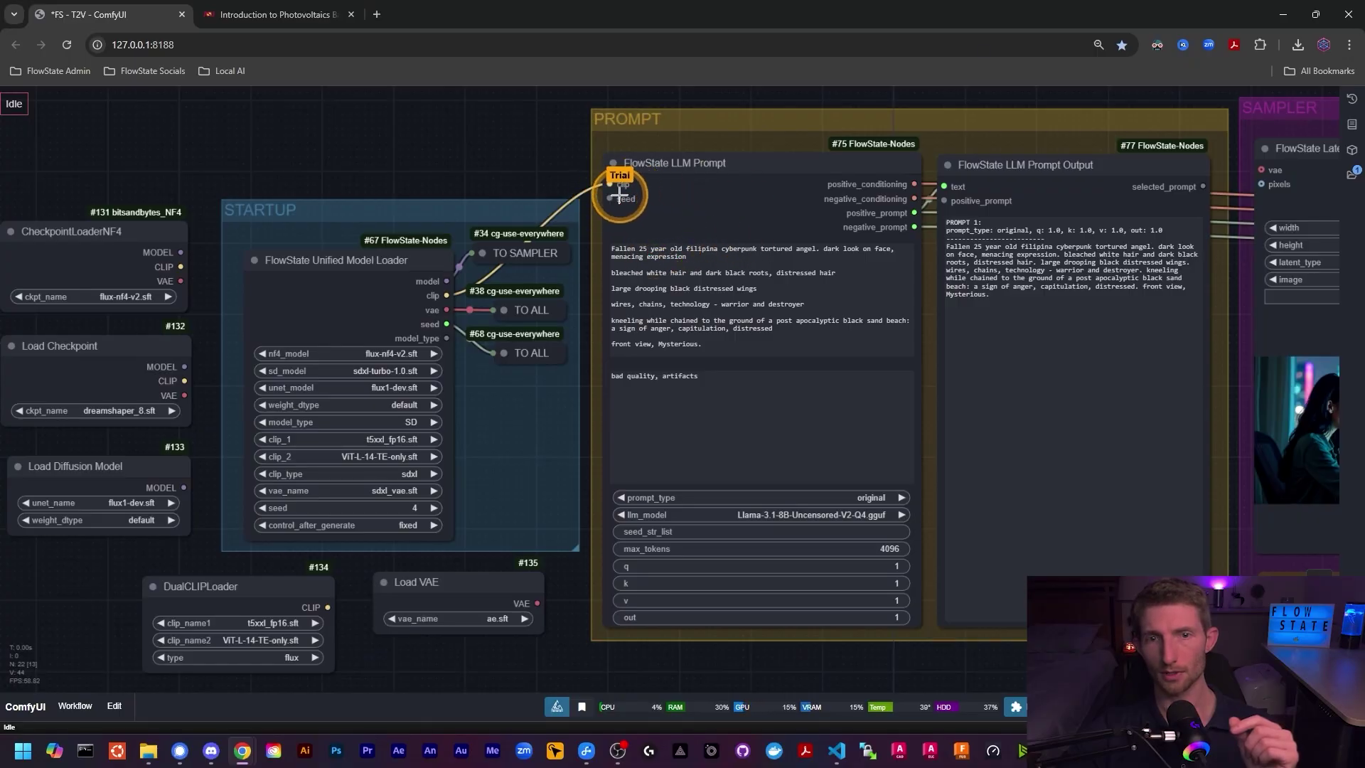
Pan past the Sampler and Image Output groups, then zoom in on the LLM Prompt's seed_str_list.
scroll(484, 181, "down", 3)
left_click_drag(953, 553, 416, 553)
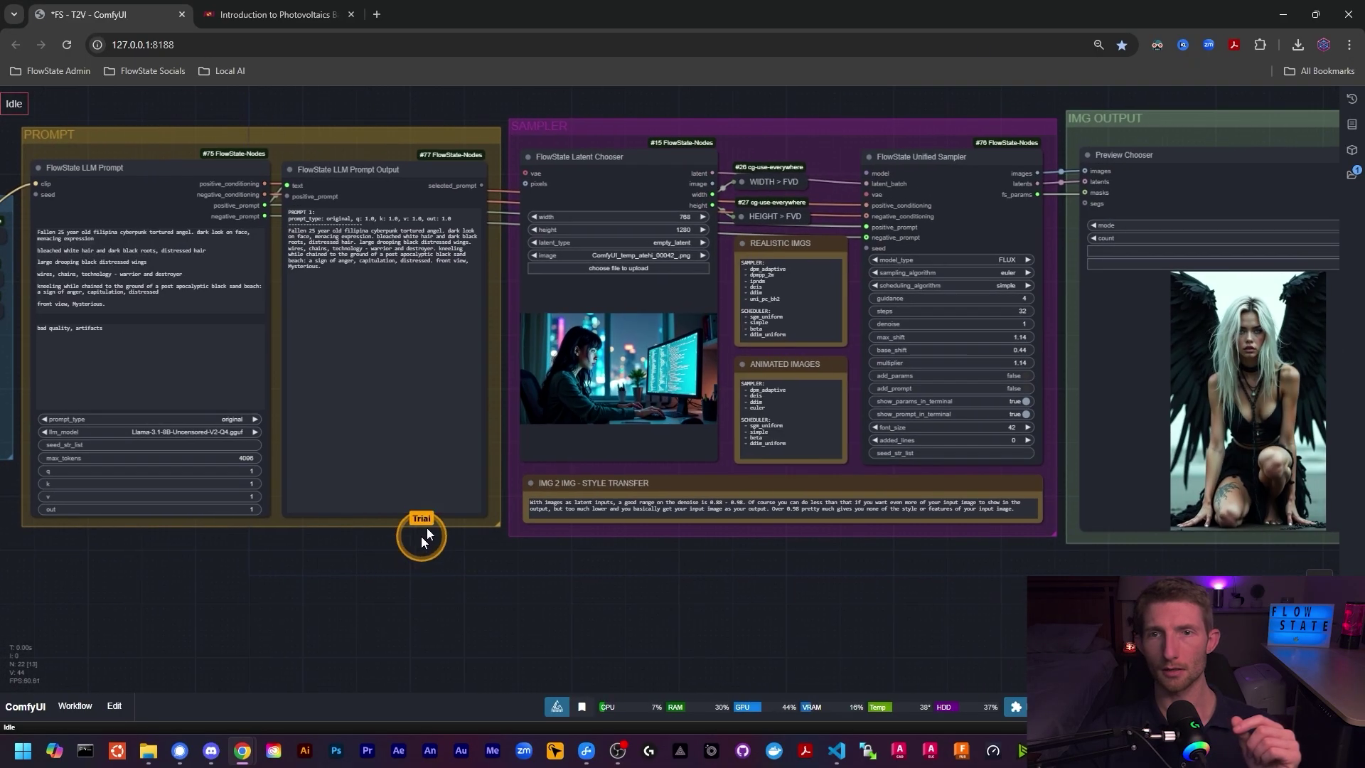
scroll(932, 147, "up", 10)
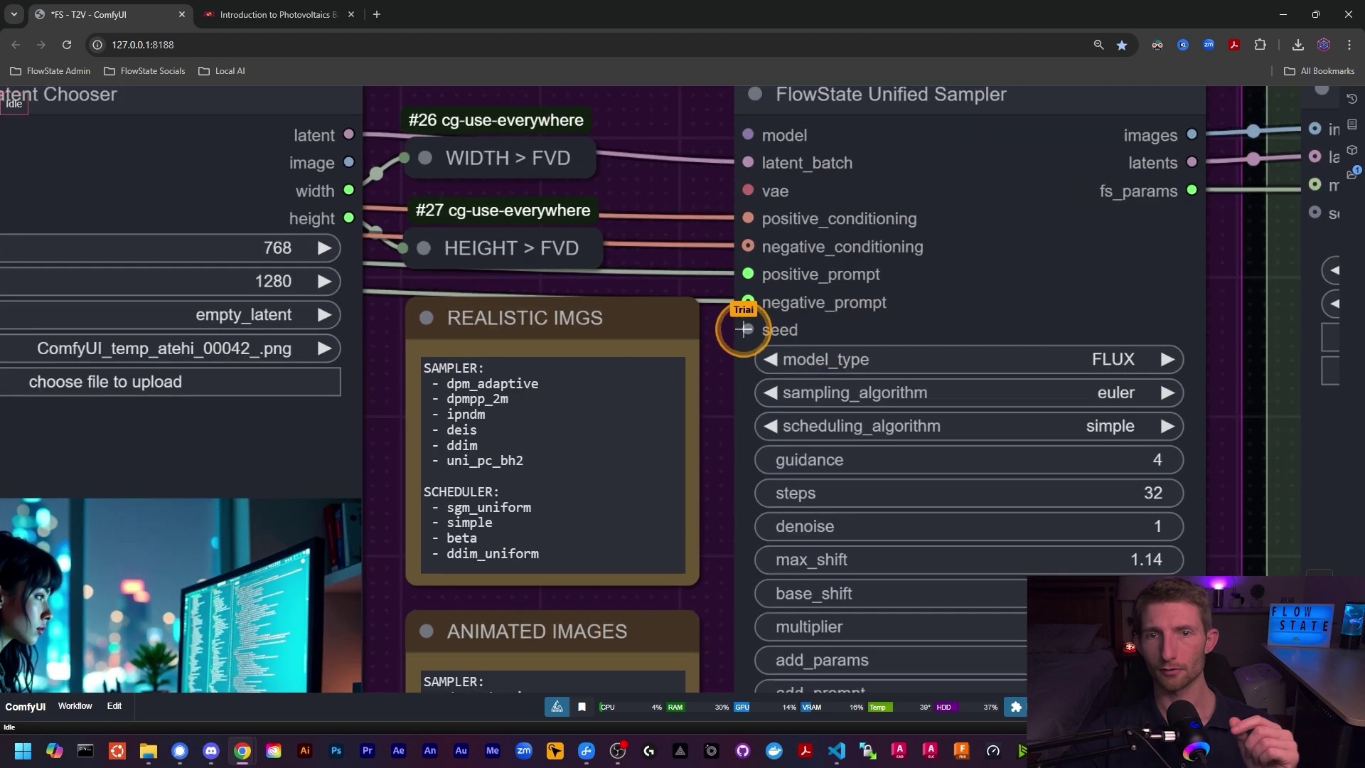
scroll(864, 248, "down", 3)
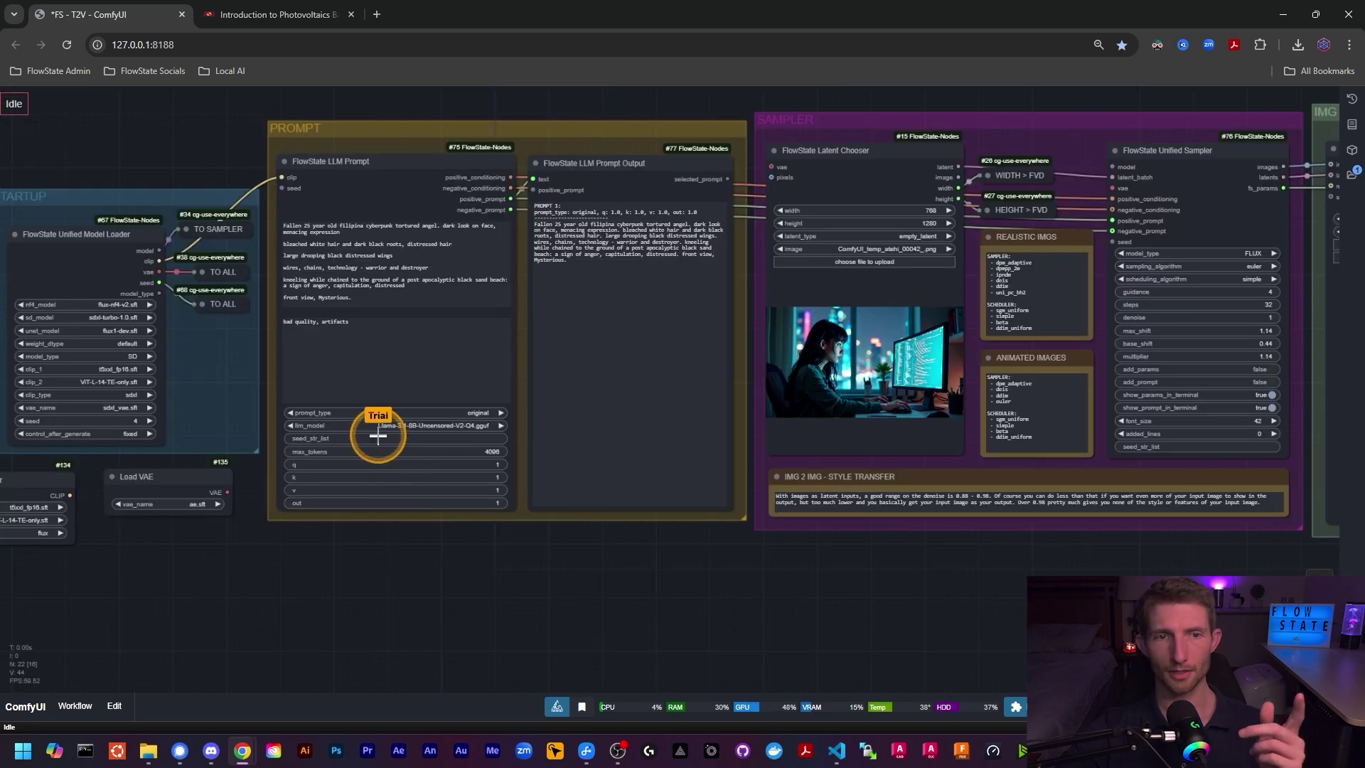
scroll(280, 420, "up", 9)
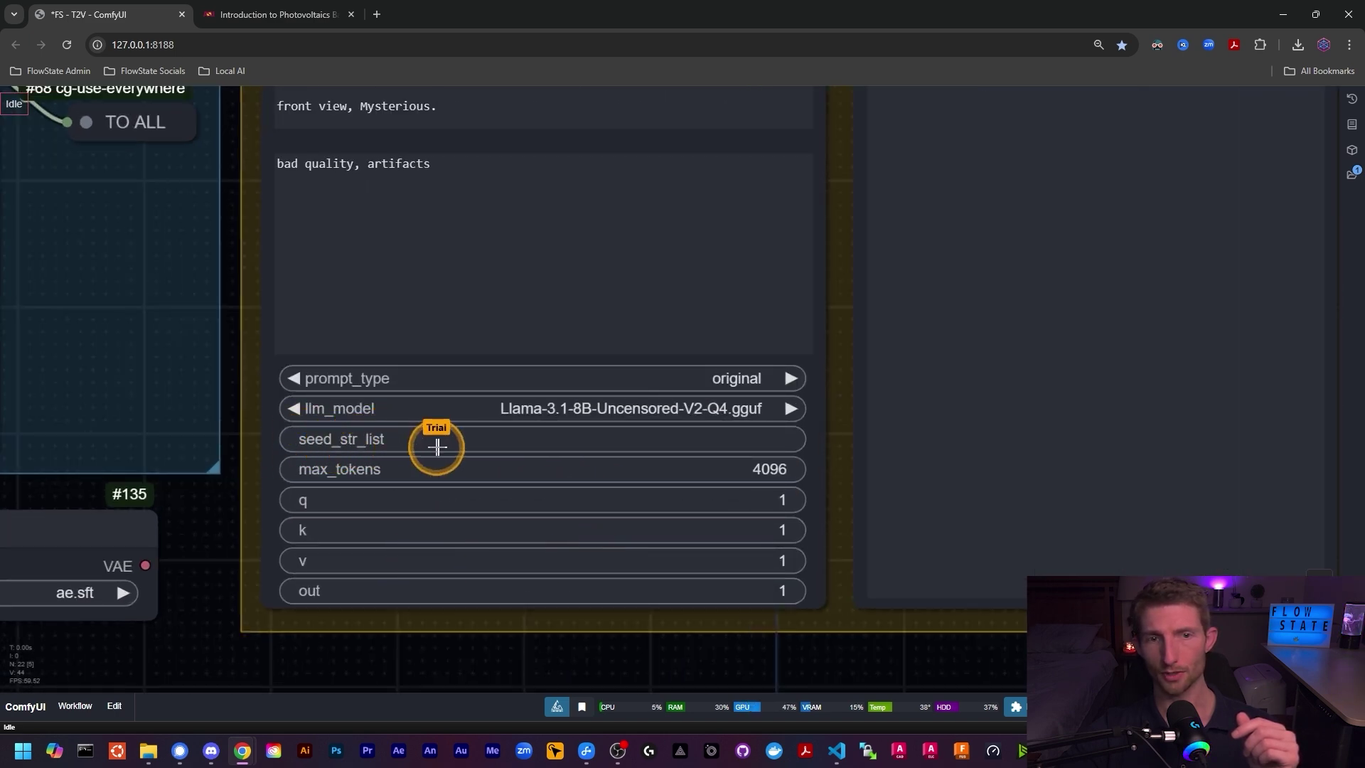
Enter 4, 5, 6 as the LLM Prompt node's seed_str_list.
left_click(682, 436)
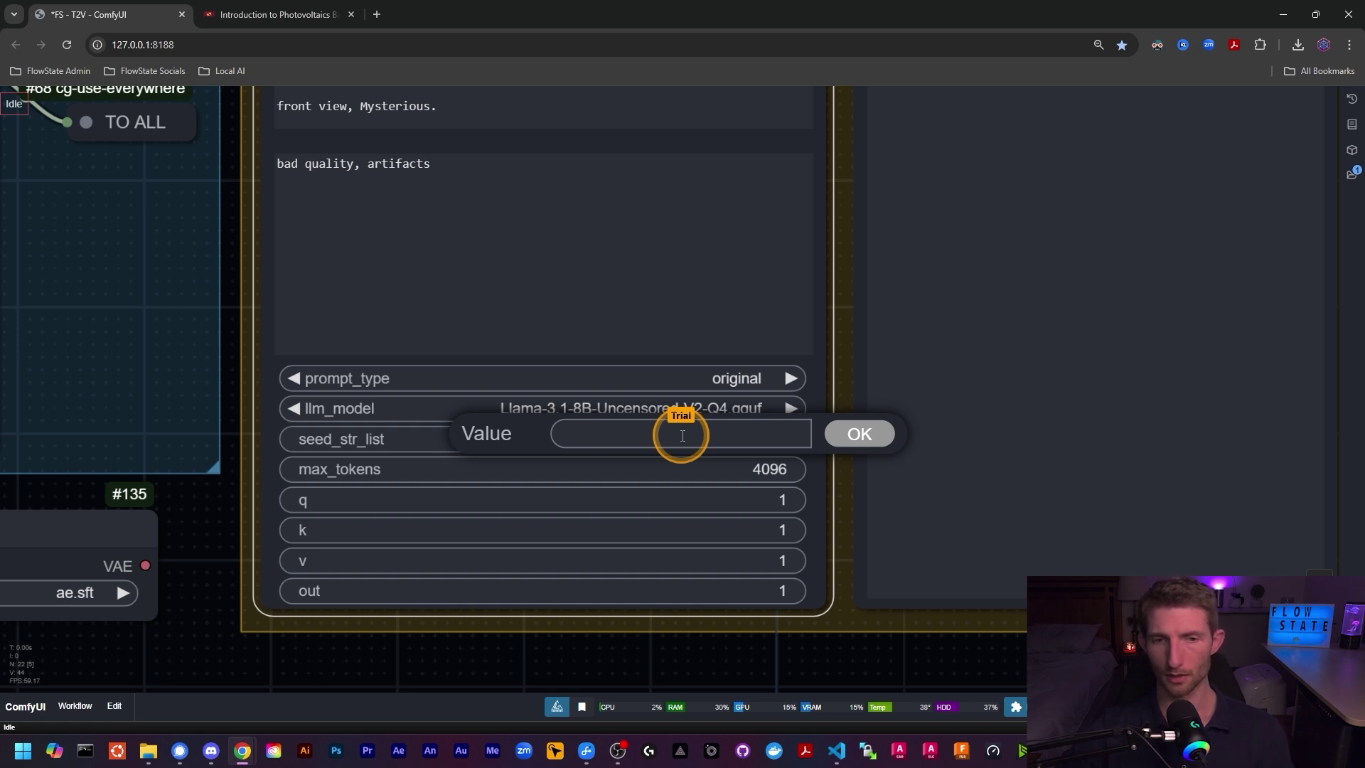
type("4, 5,")
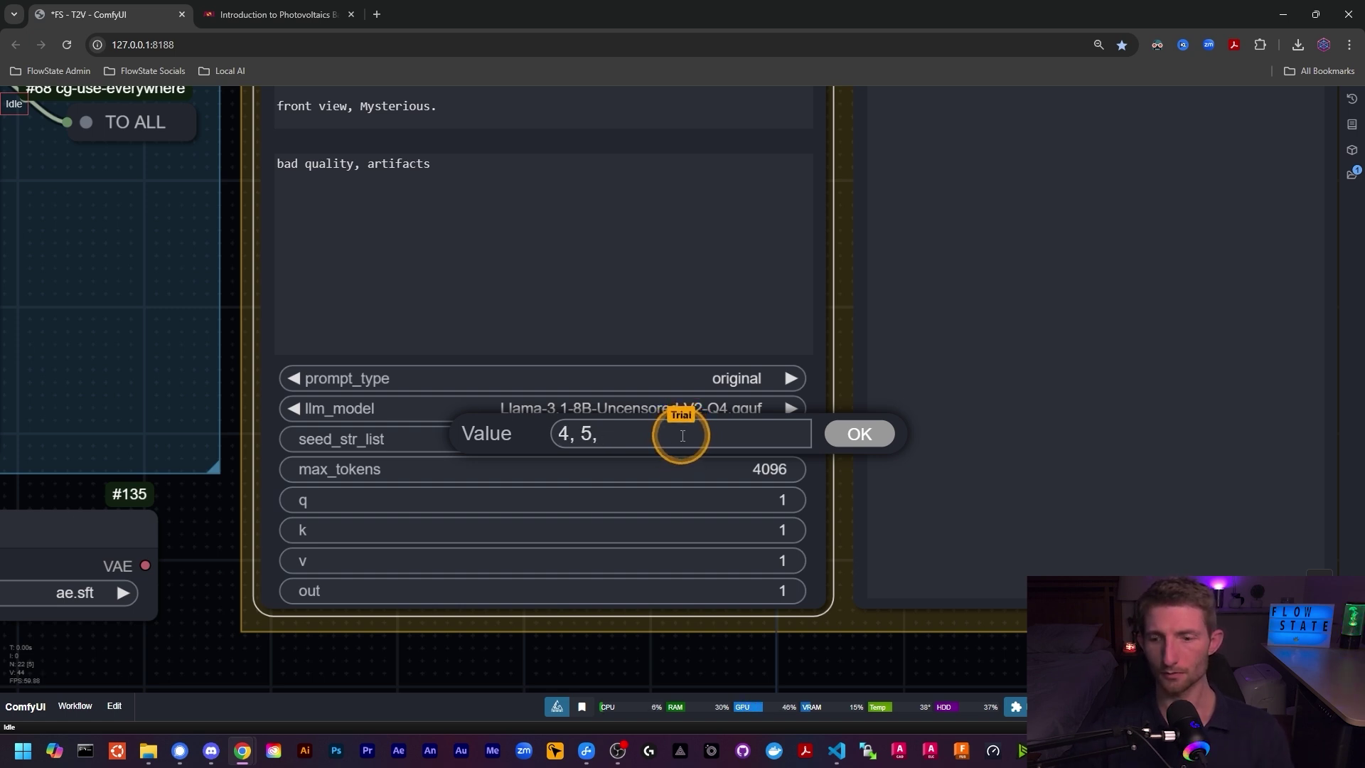
type(" 6")
key("Return")
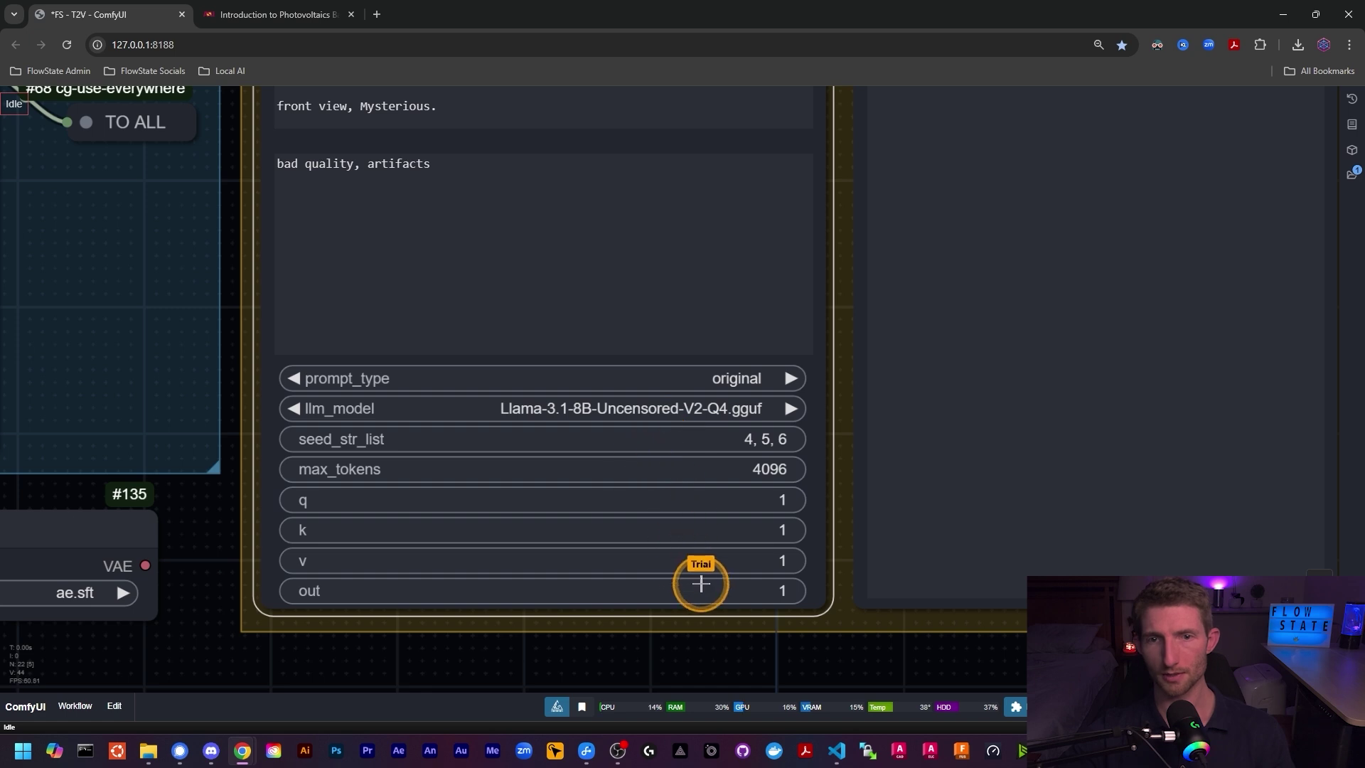
scroll(719, 509, "down", 5)
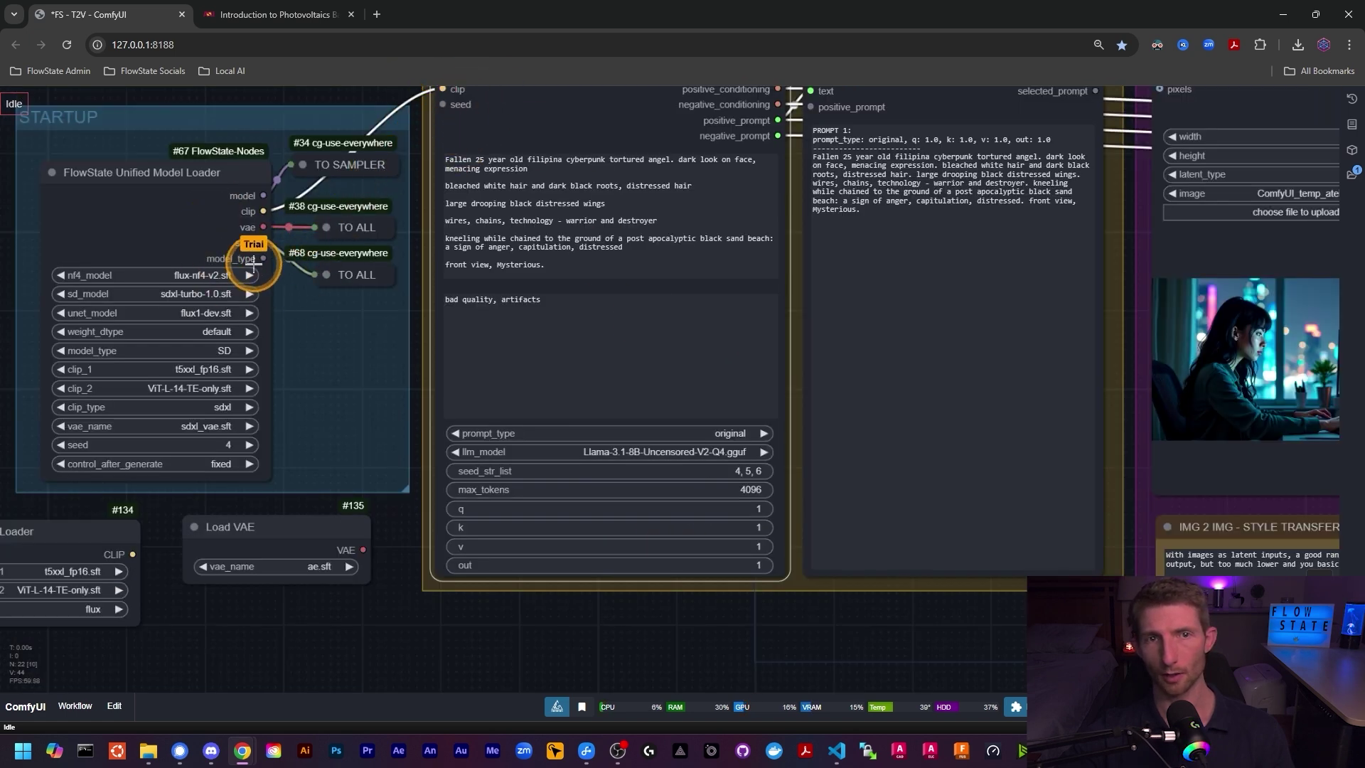
scroll(424, 267, "up", 1)
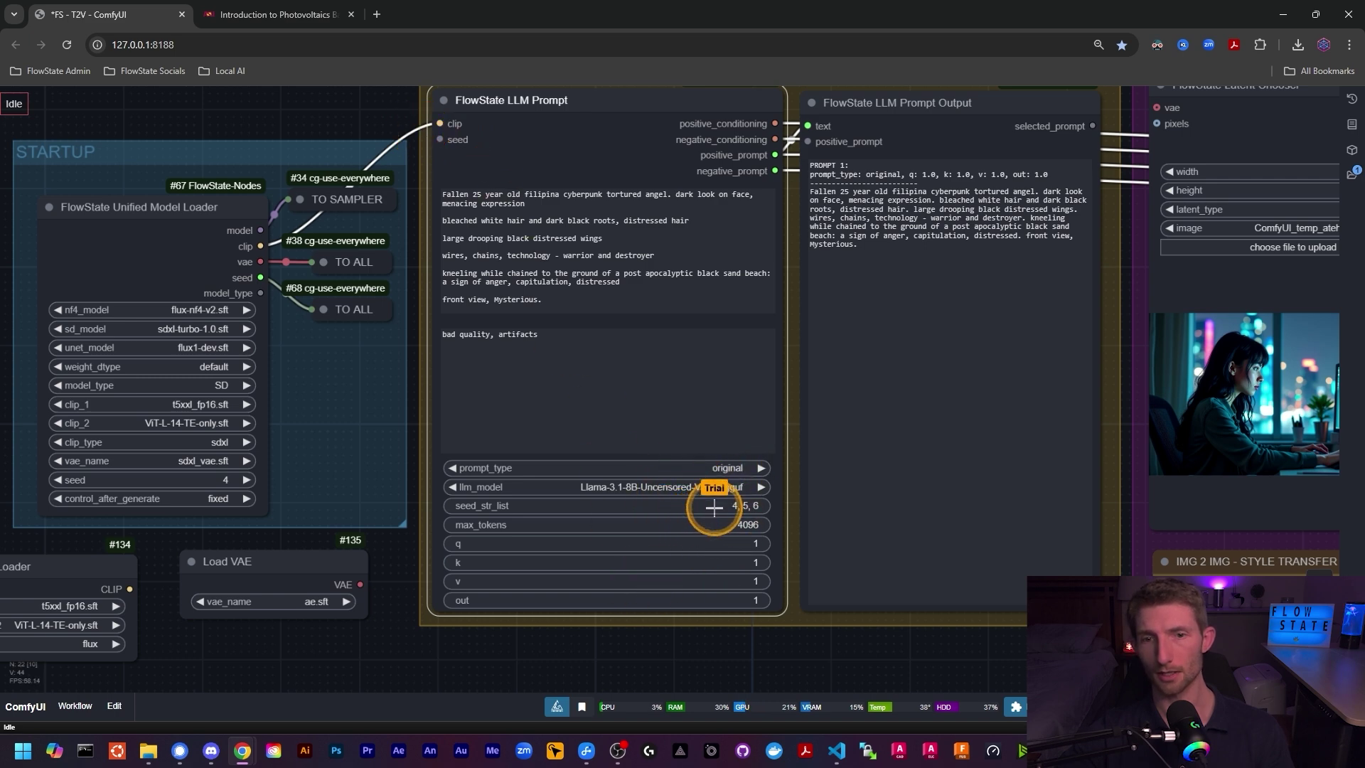
scroll(714, 505, "up", 5)
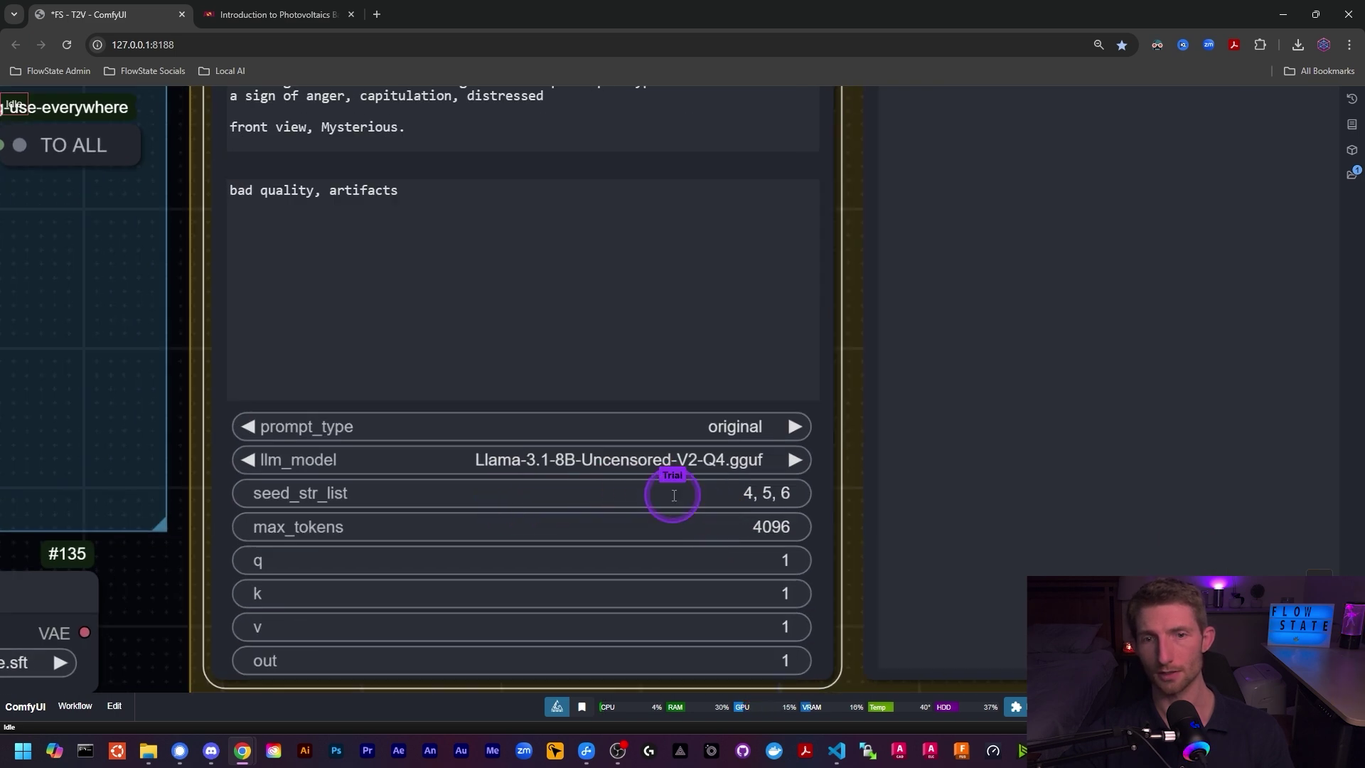
Clear the seed_str_list back to empty and deselect the LLM Prompt node.
left_click(671, 494)
key("BackSpace")
key("Return")
scroll(749, 488, "down", 6)
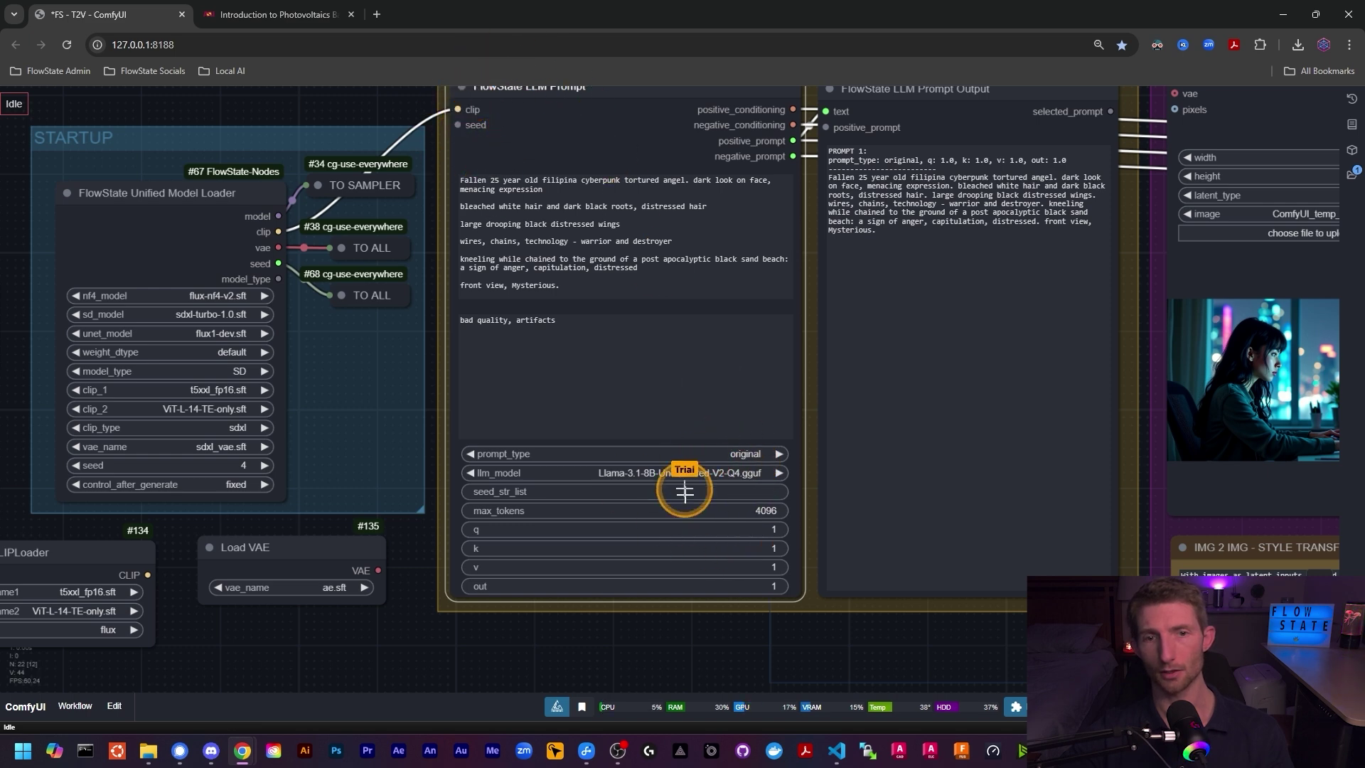
left_click(356, 475)
Jump to the Unified Sampler with key 2, zoom on its seed_str_list, then return to the loader.
key("2")
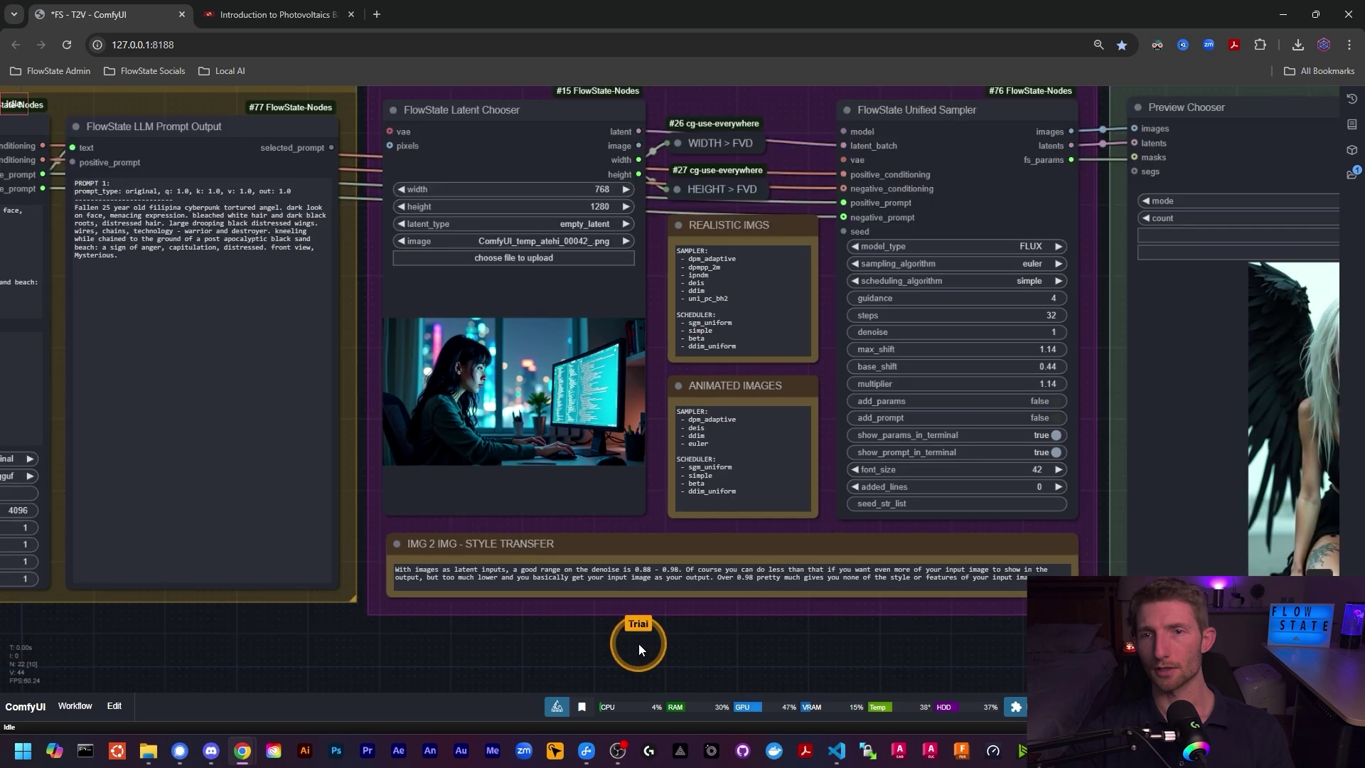
scroll(1002, 339, "up", 5)
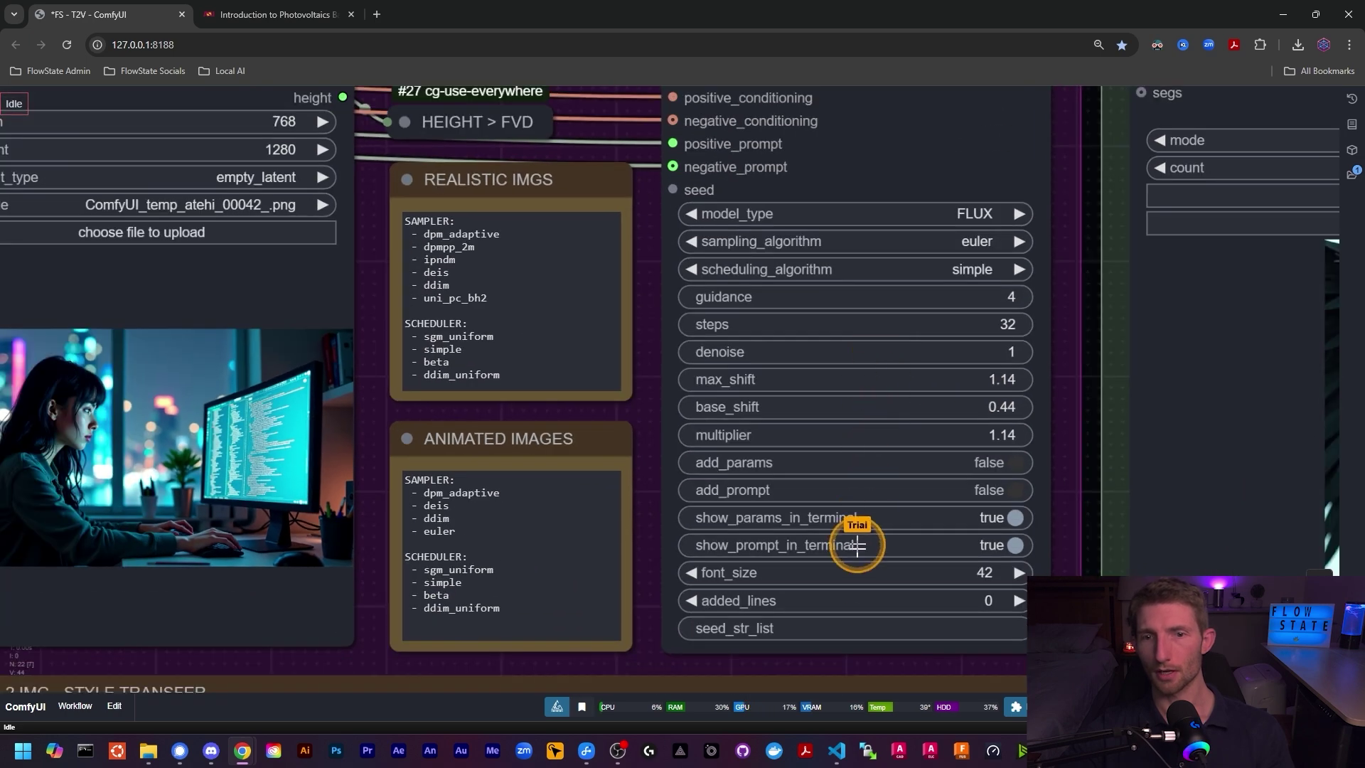
scroll(817, 631, "up", 1)
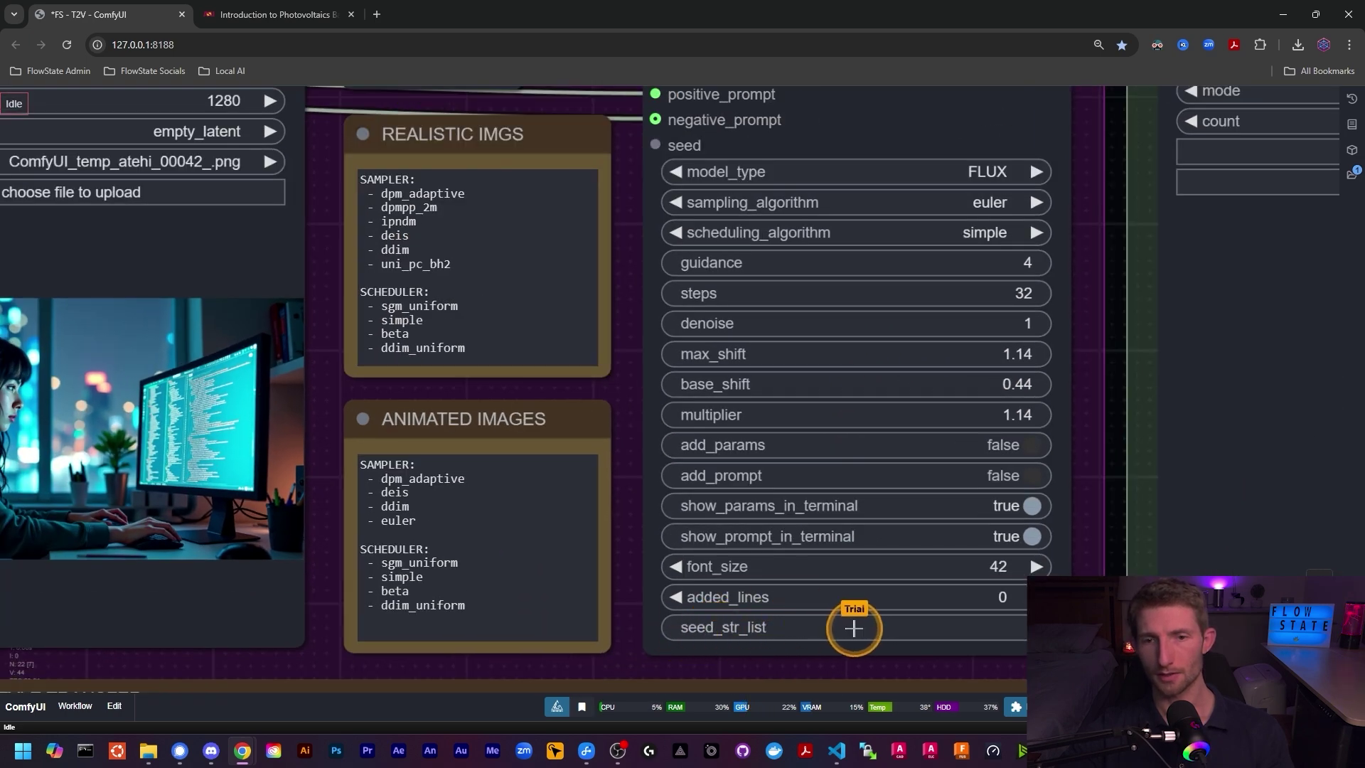
scroll(855, 632, "down", 1)
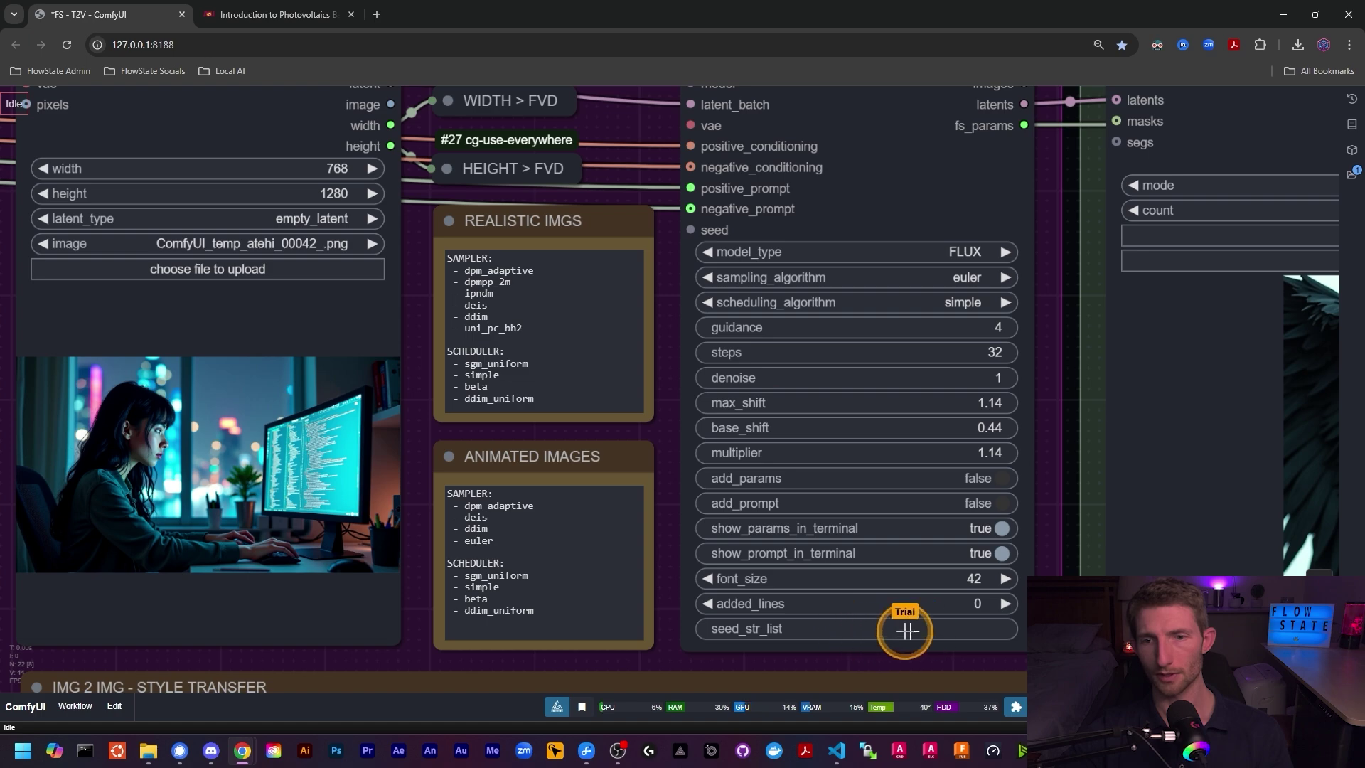
scroll(932, 620, "down", 6)
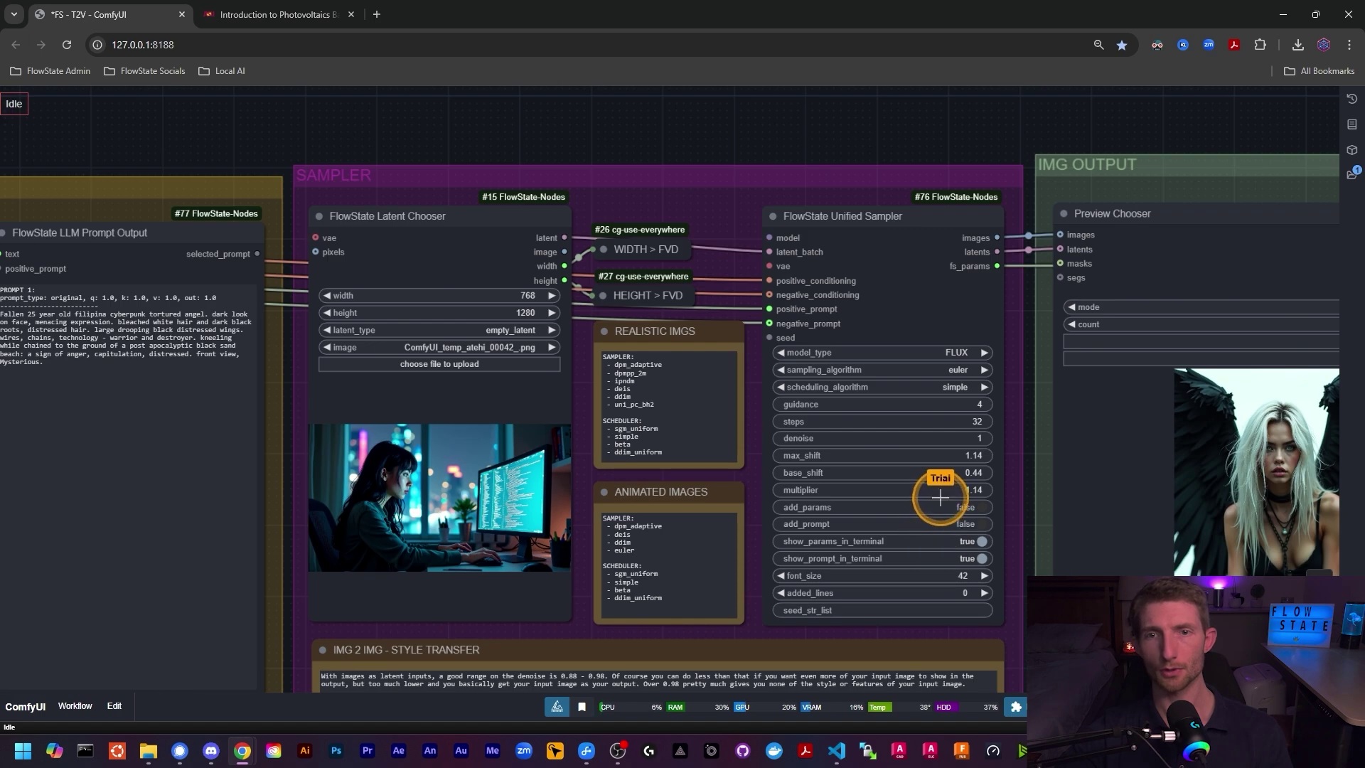
scroll(459, 398, "up", 6)
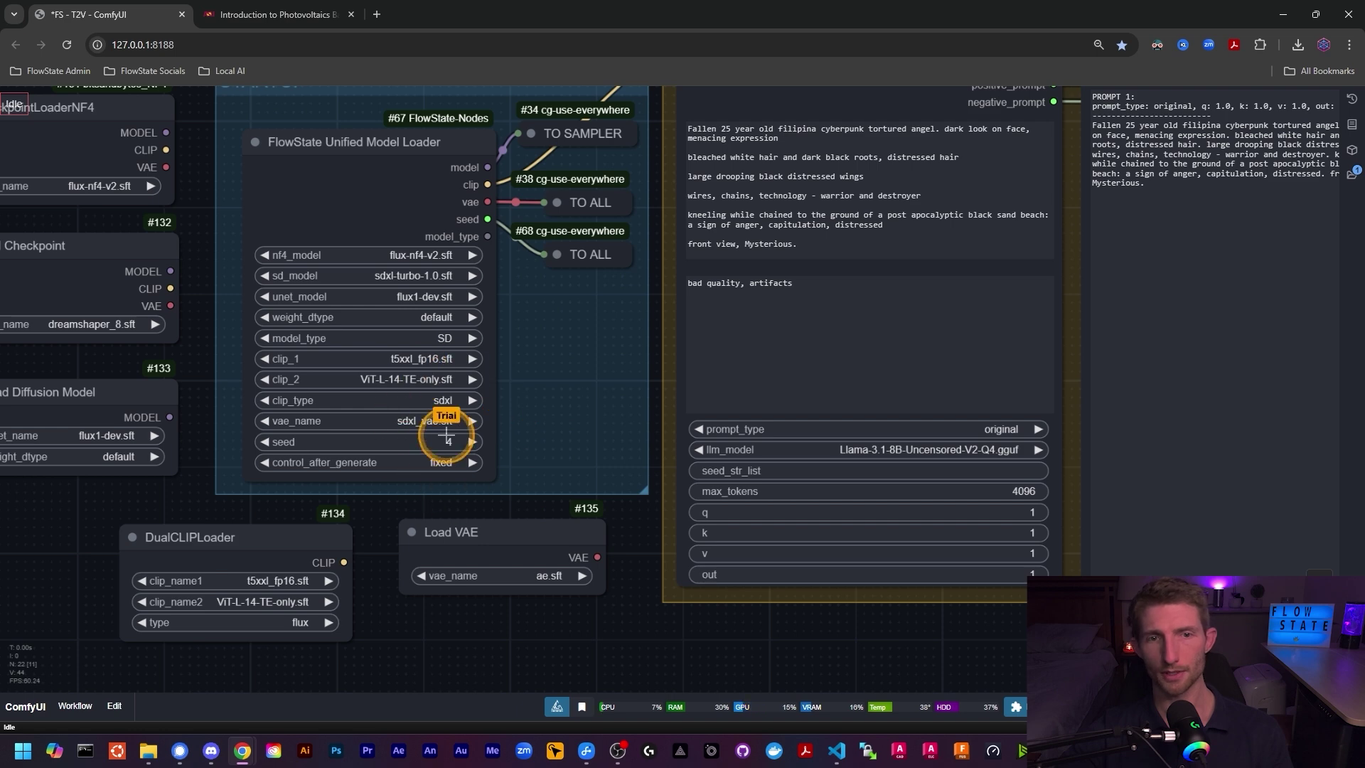
Zoom out and pan until the Startup, Prompt and Sampler groups fit on screen together.
left_click_drag(602, 446, 341, 448)
scroll(411, 478, "down", 2)
left_click_drag(411, 479, 416, 447)
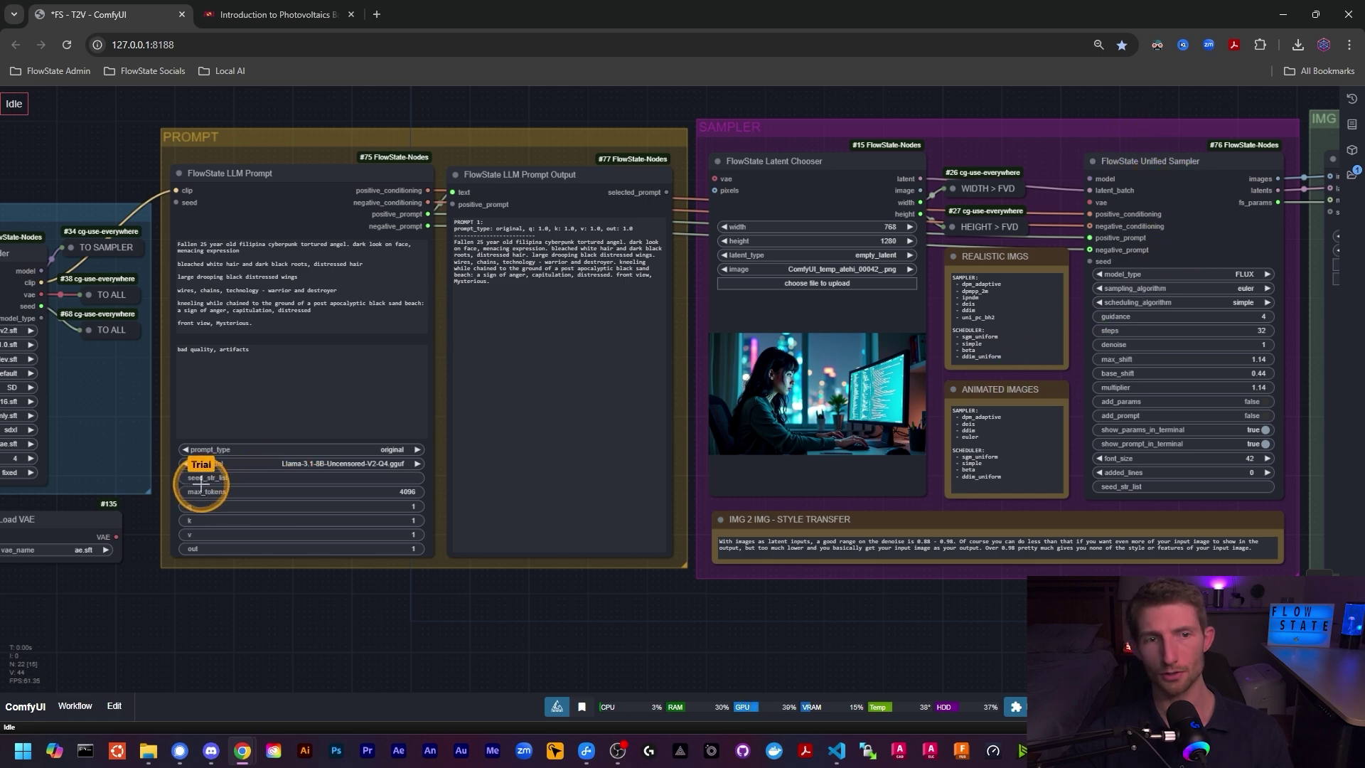
scroll(201, 483, "up", 7)
scroll(206, 478, "down", 5)
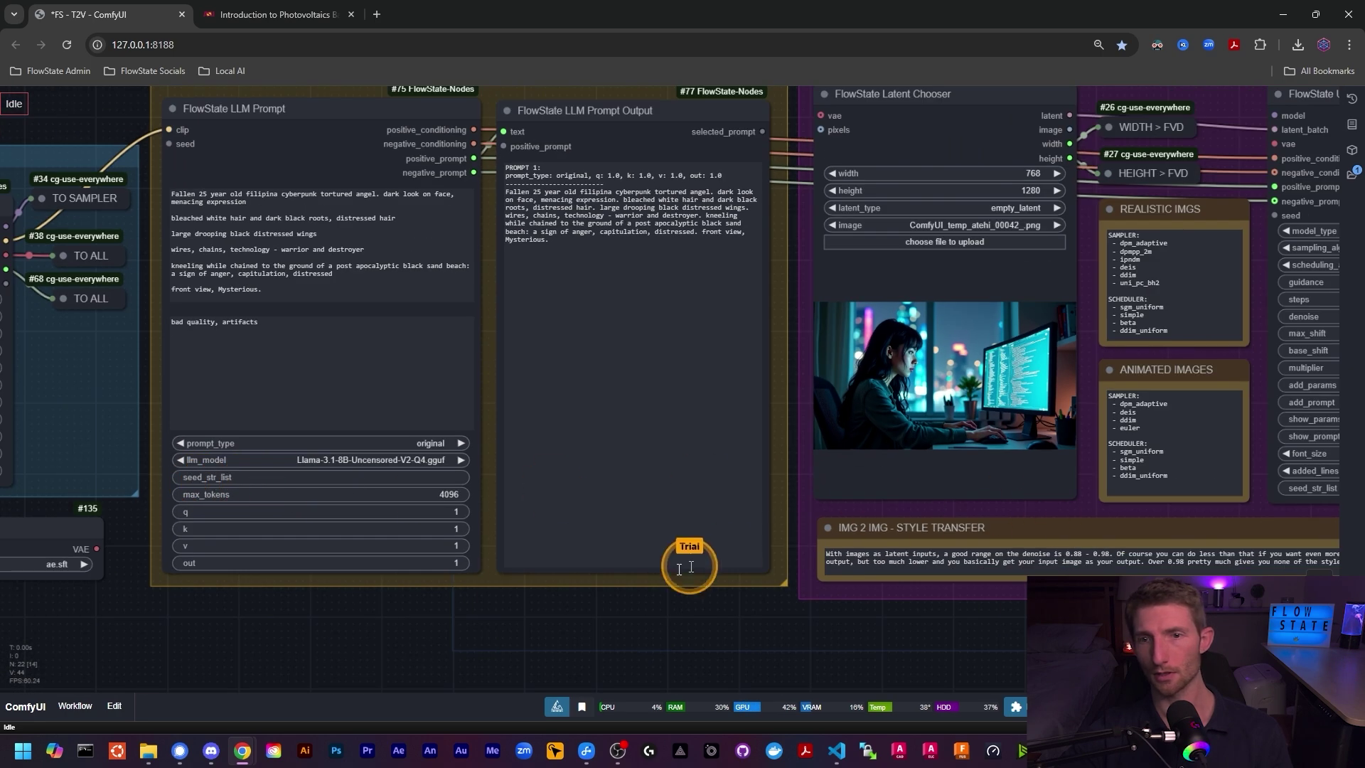
scroll(1224, 512, "up", 4)
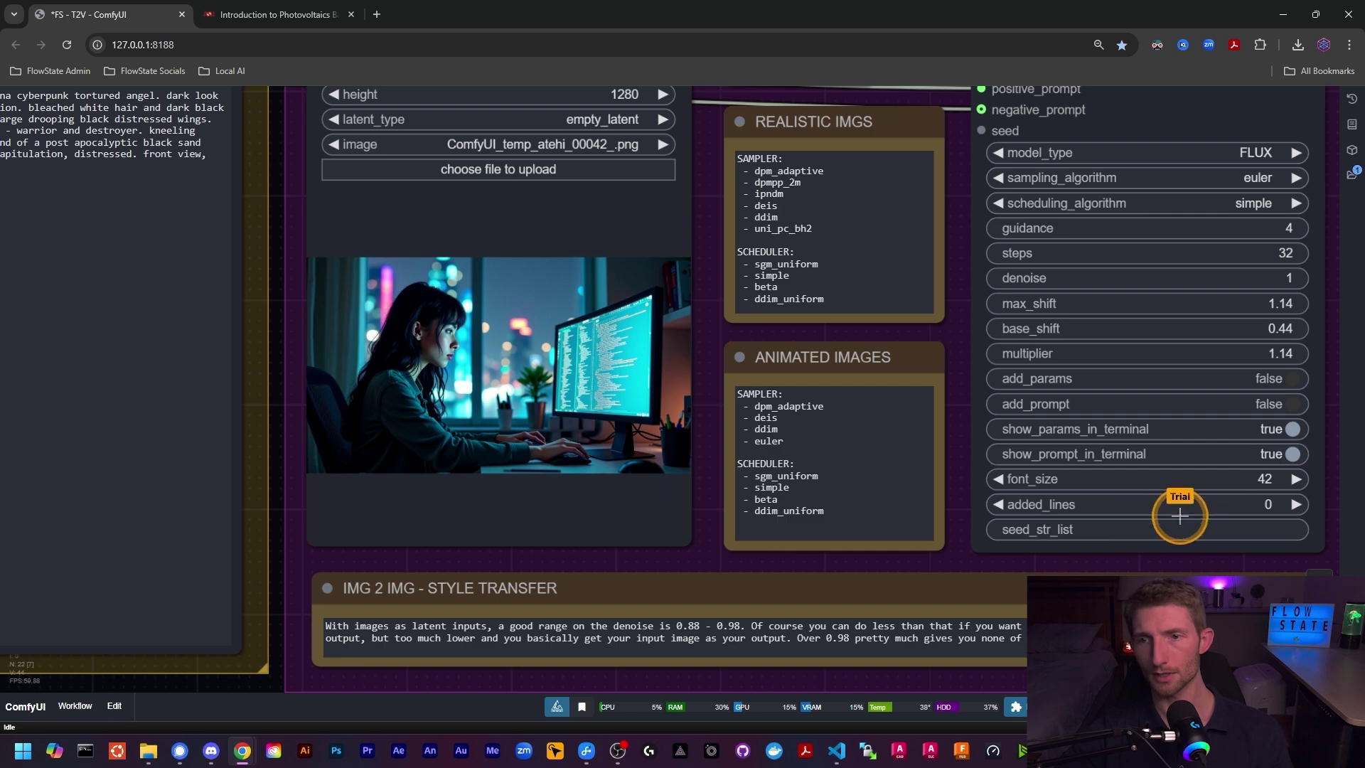
scroll(1178, 512, "down", 5)
left_click_drag(489, 627, 704, 623)
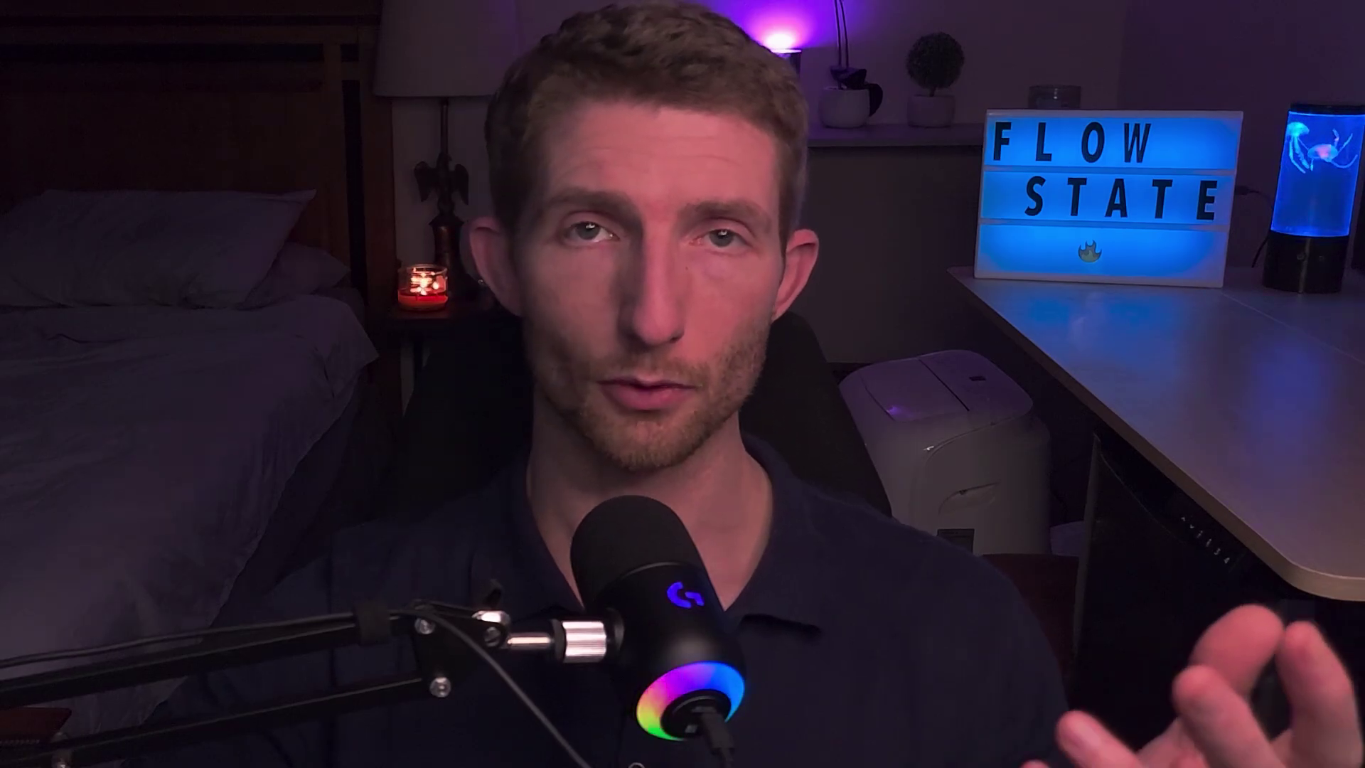